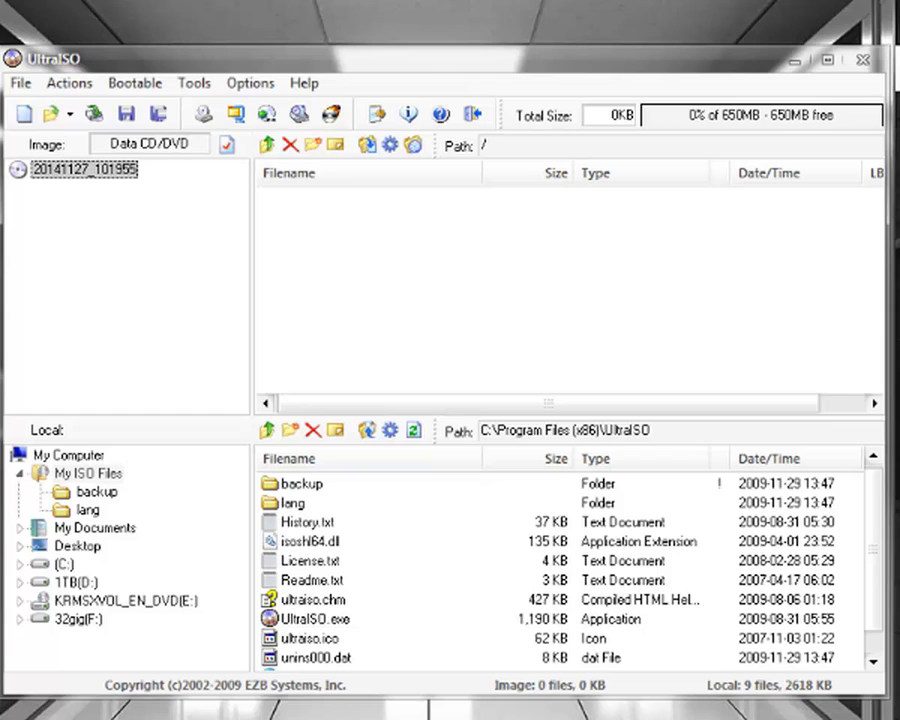
- Image the DVD in drive E: to KRMSXVOL_EN_DVD.iso in Standard ISO format
left_click(20, 86)
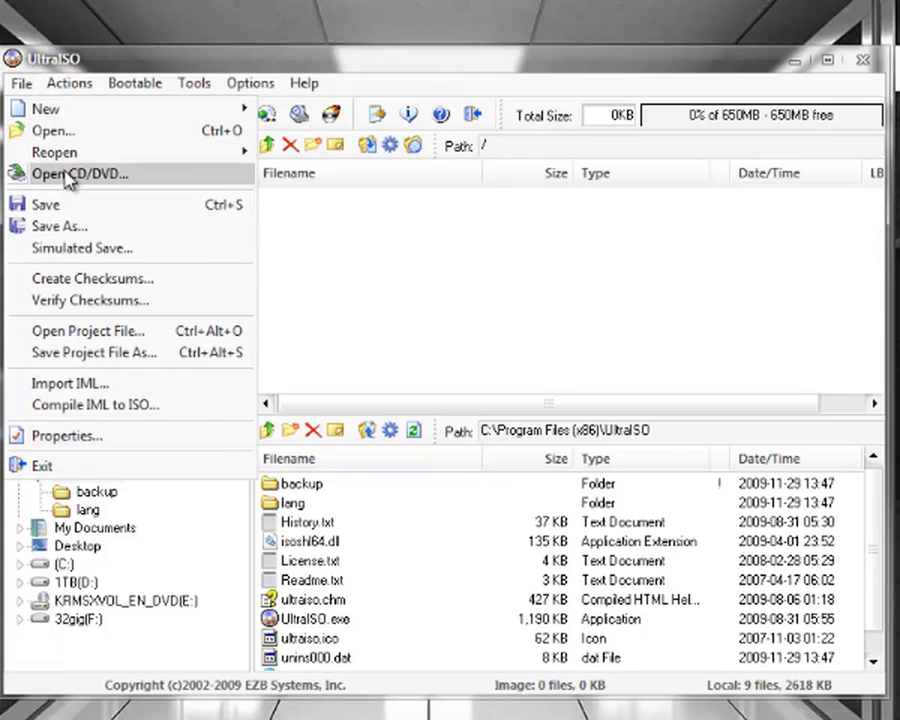
left_click(204, 84)
left_click(203, 84)
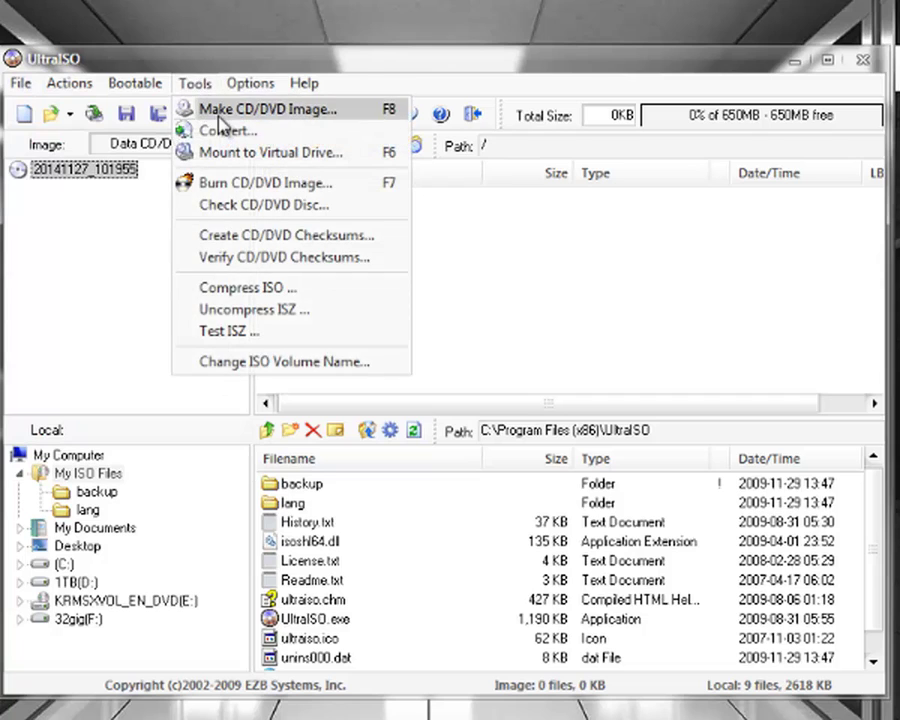
left_click(222, 112)
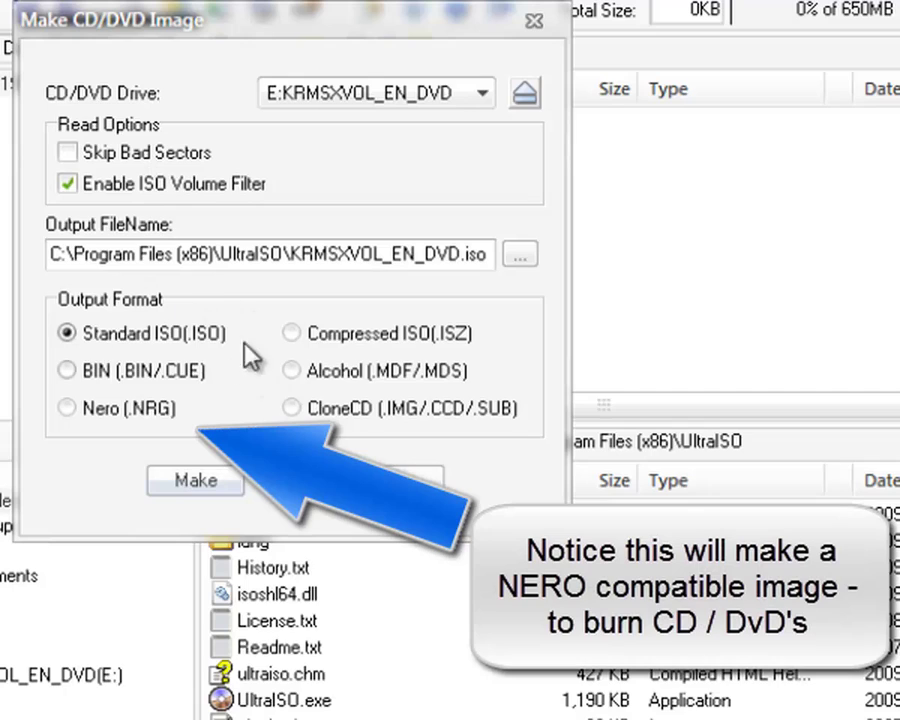
left_click(190, 483)
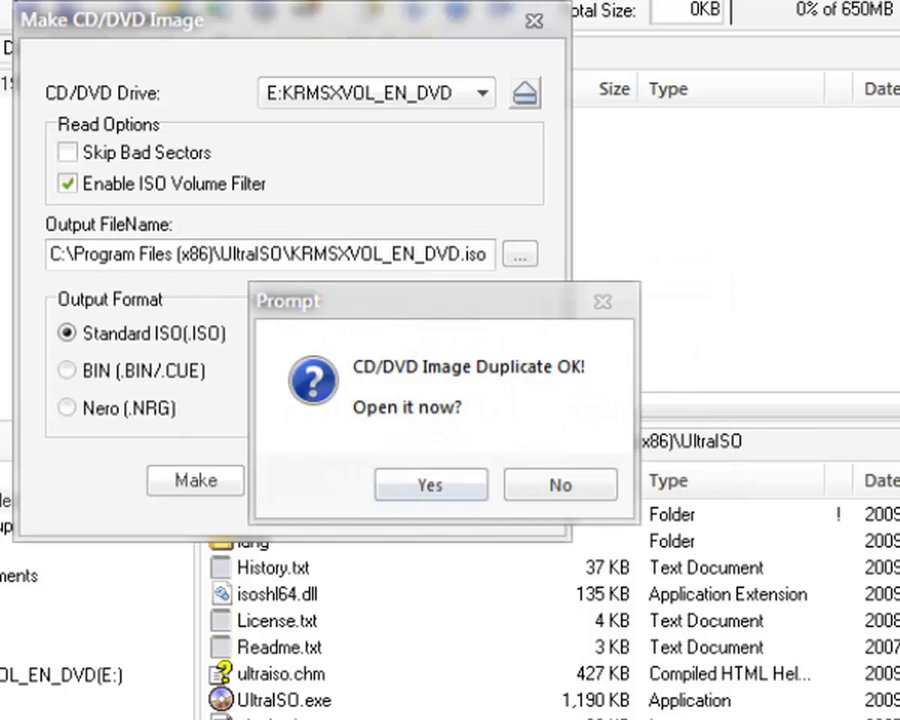
- Skip opening the image, then select KRMSXVOL_EN_DVD.iso in C:\Program Files (x86)\UltraISO
left_click(578, 490)
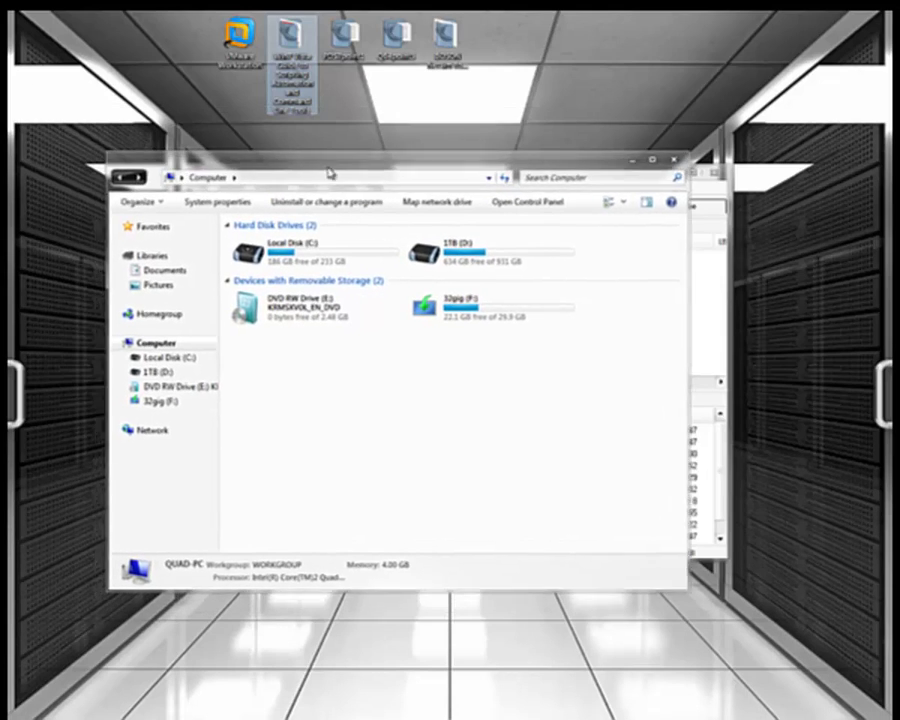
double_click(315, 257)
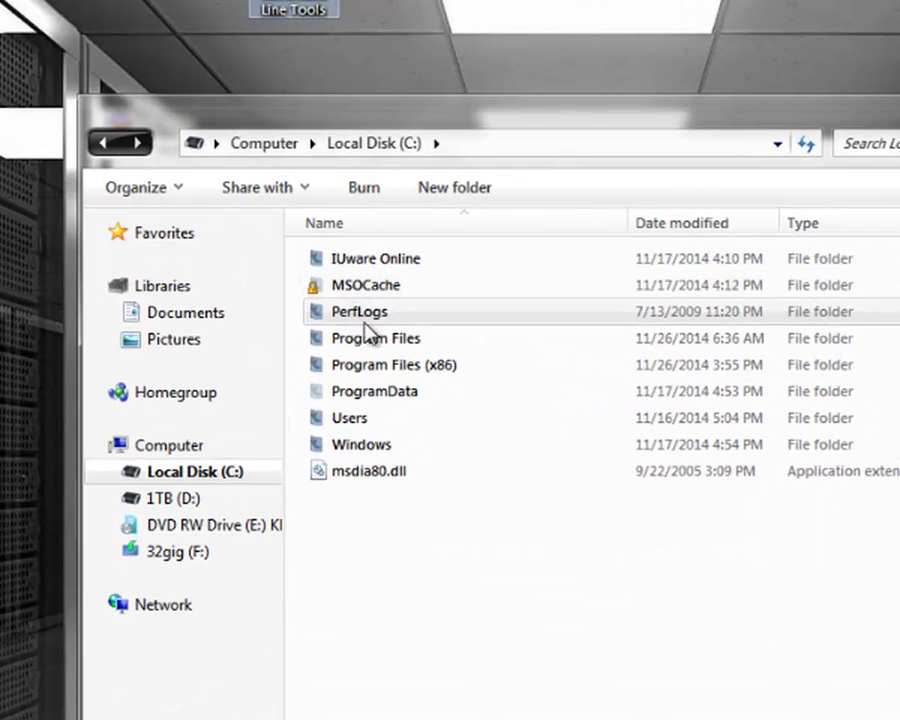
double_click(388, 368)
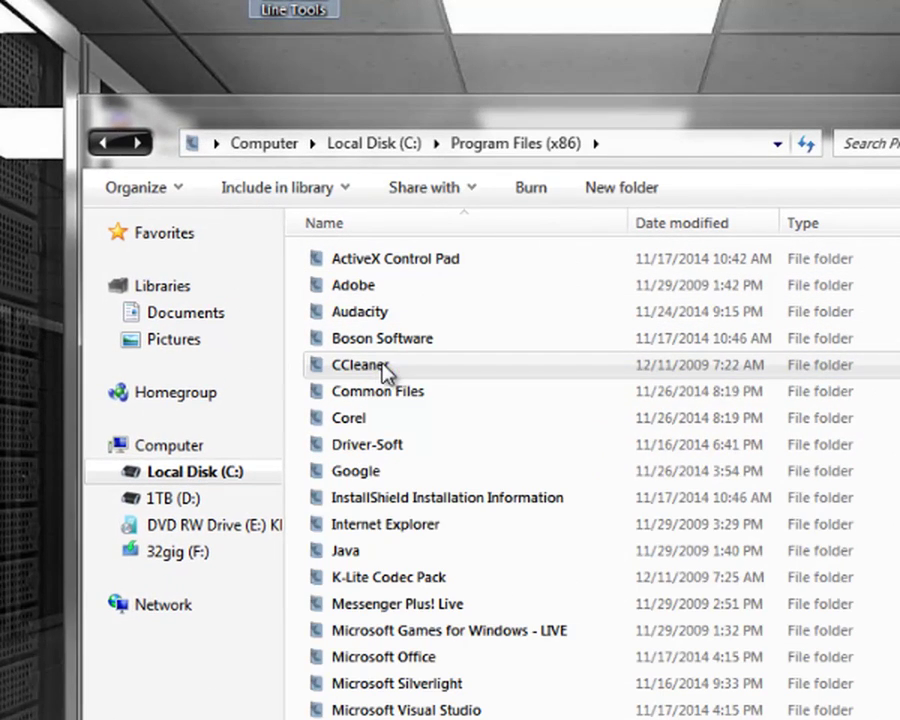
scroll(418, 643, "down", 8)
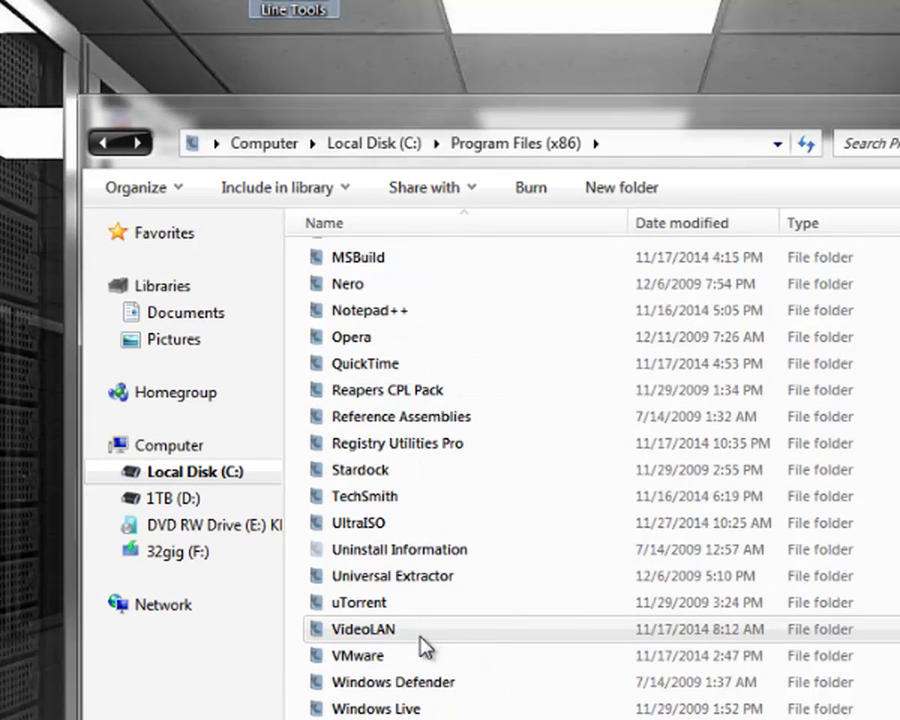
scroll(420, 650, "down", 2)
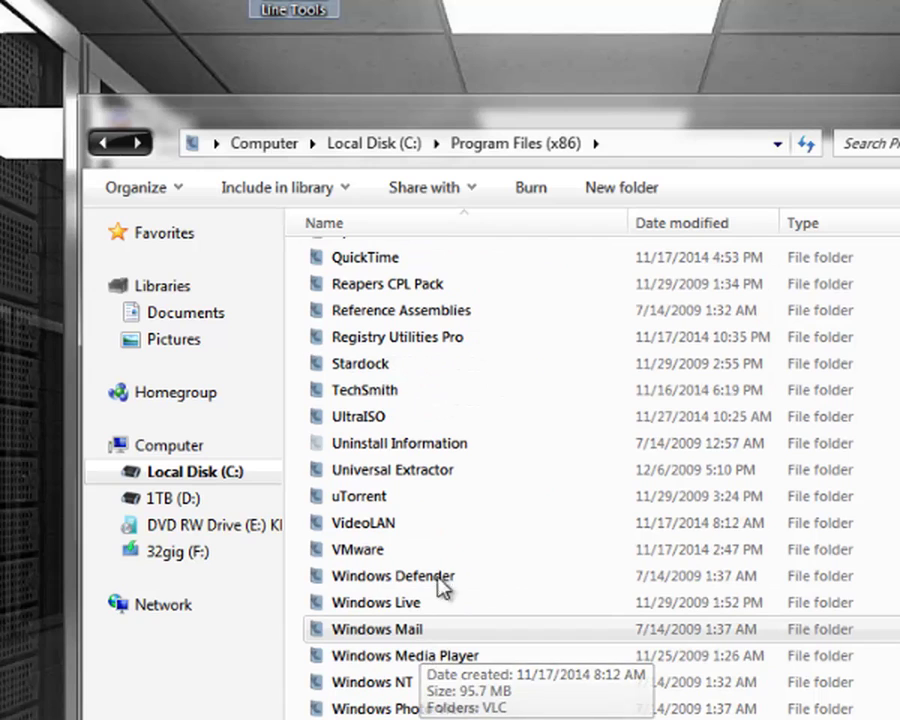
double_click(375, 418)
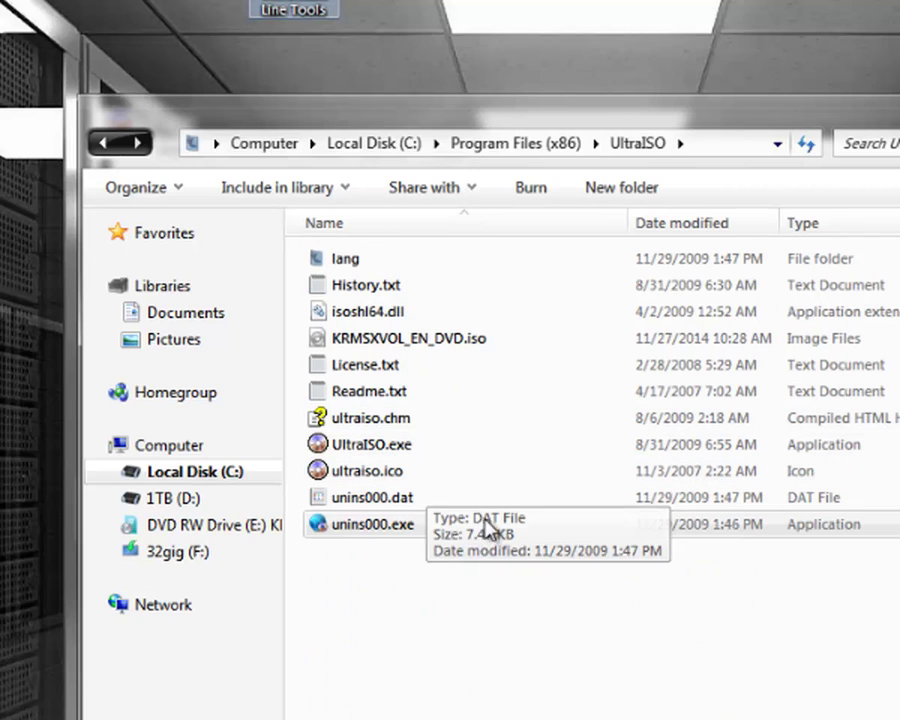
left_click(416, 347)
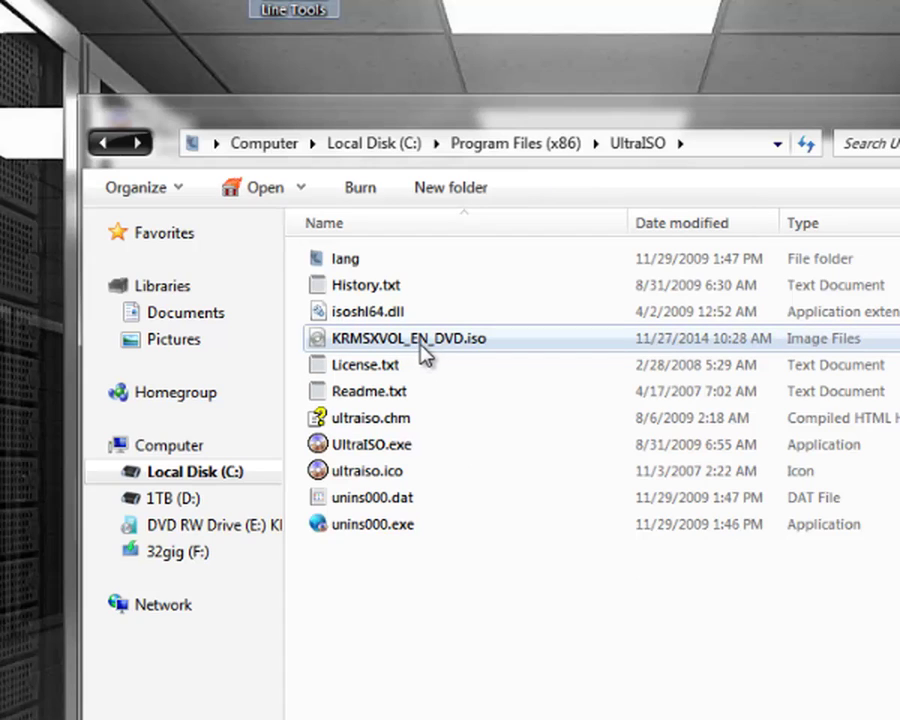
- Cut KRMSXVOL_EN_DVD.iso and paste it into D:\SoftWare\2008R2 Data Center
right_click(426, 351)
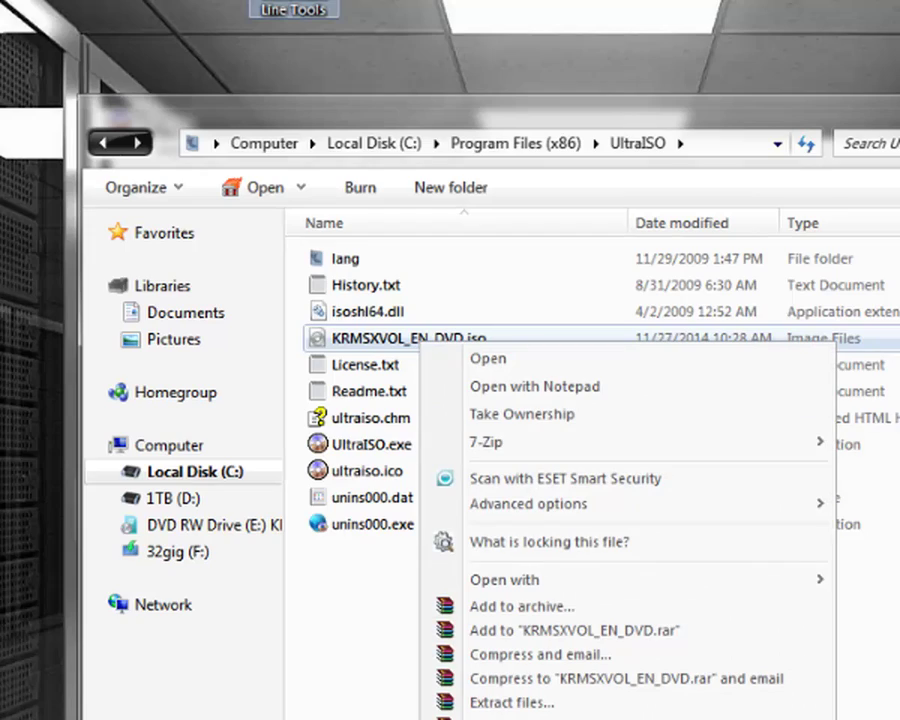
key("Escape")
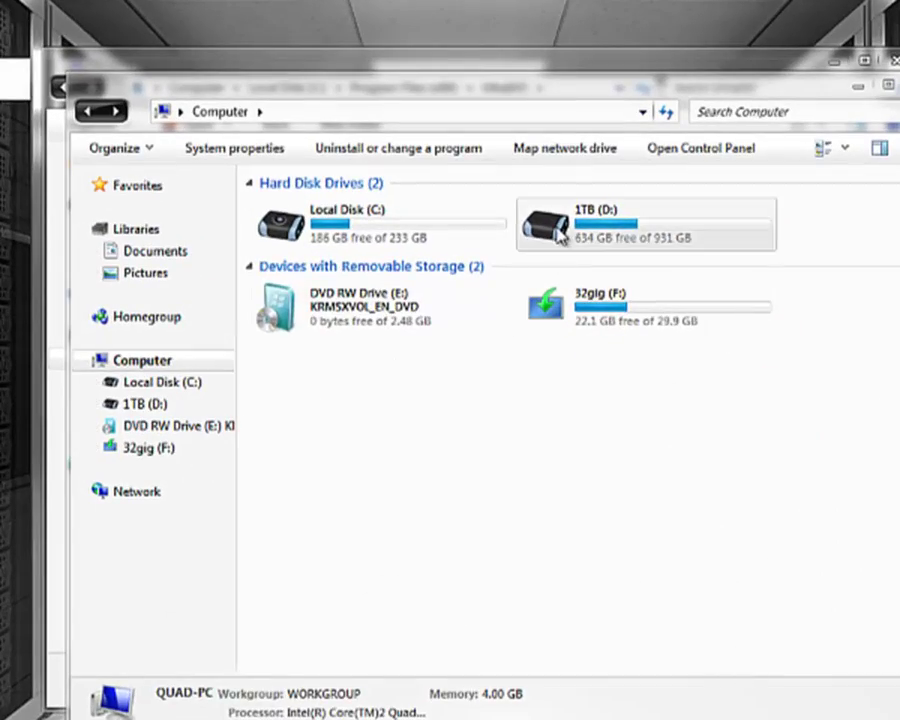
double_click(550, 256)
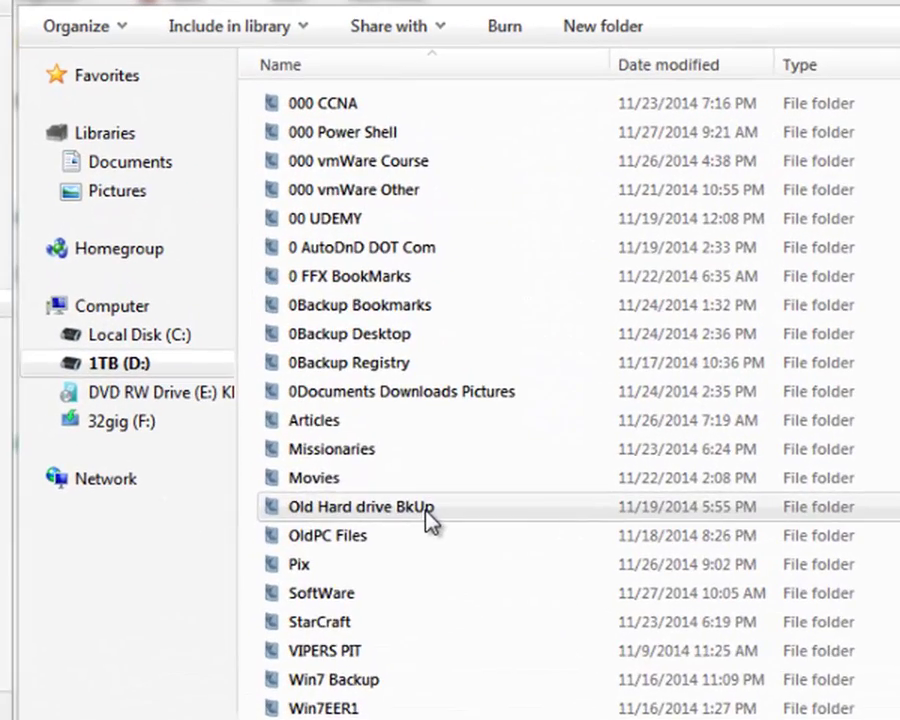
scroll(395, 524, "down", 2)
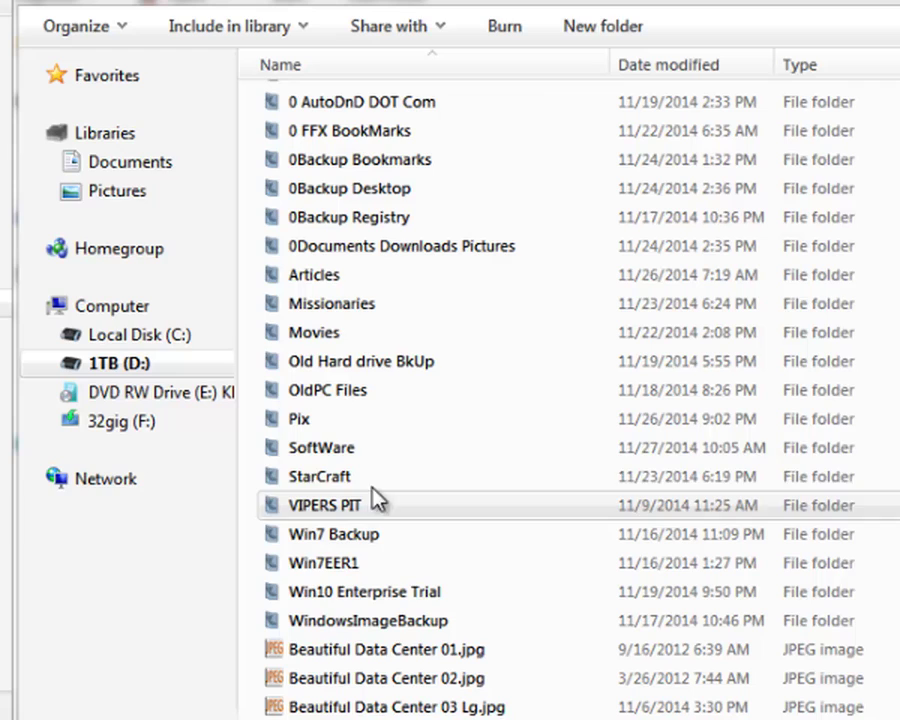
double_click(312, 452)
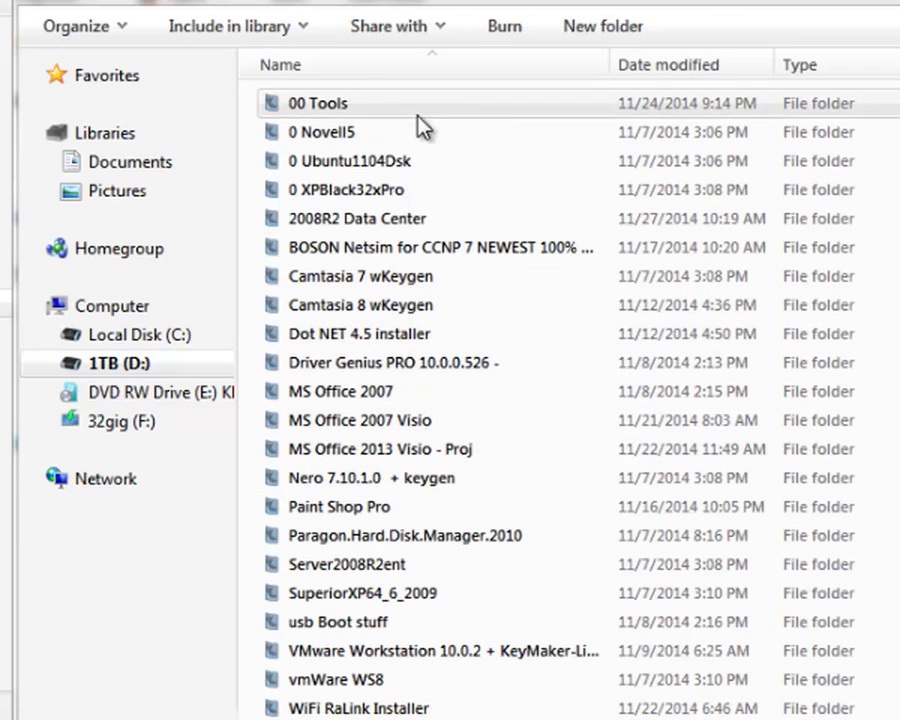
right_click(366, 222)
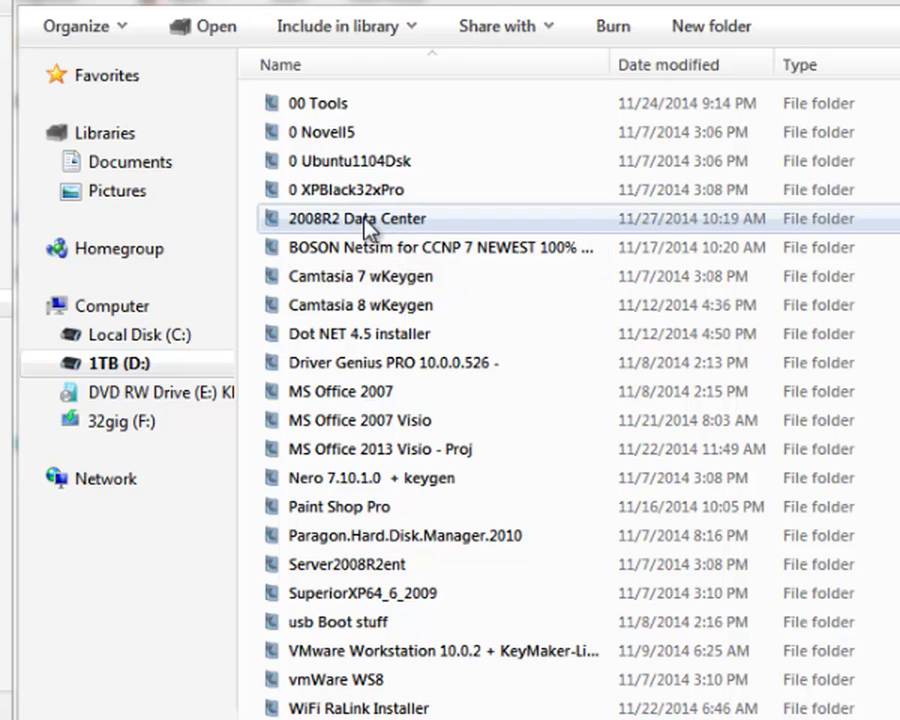
key("Escape")
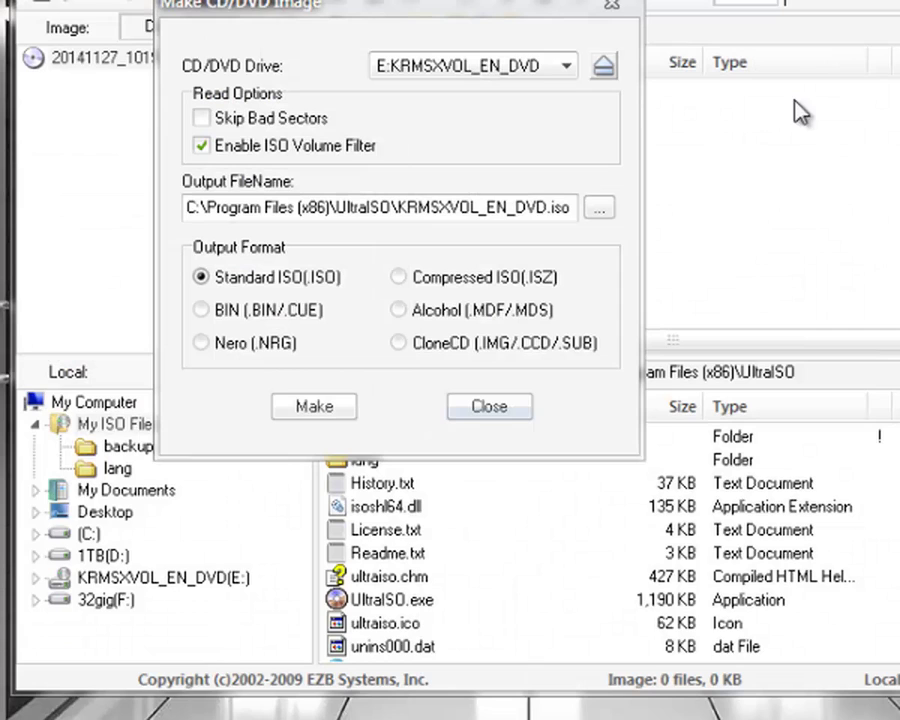
- Close the imaging dialog and open D:\SoftWare\2008R2 Data Center\KRMSXVOL_EN_DVD.iso in UltraISO
left_click(490, 407)
key("alt+f")
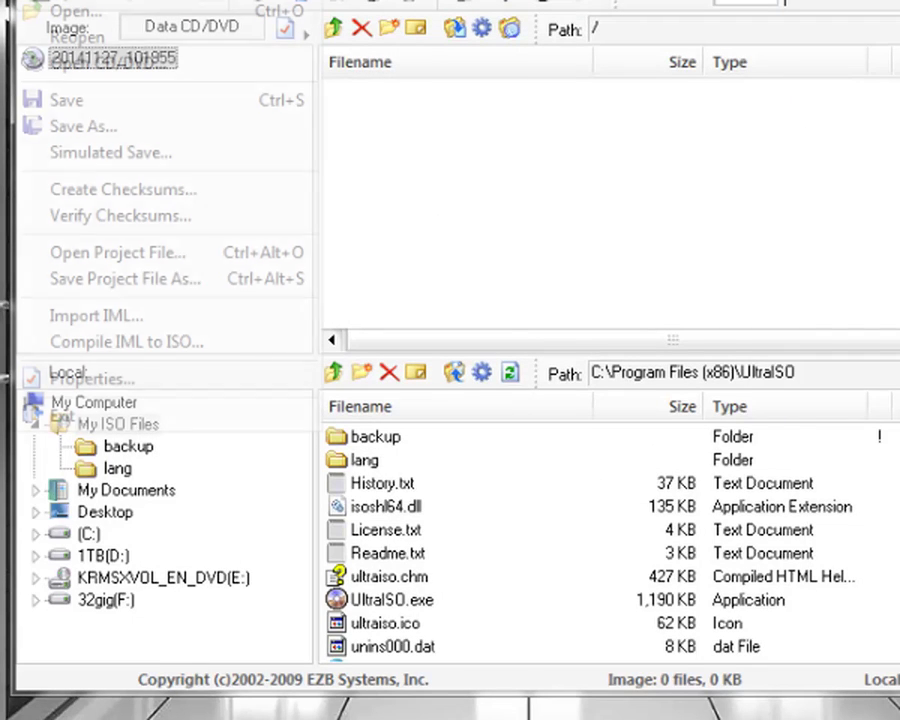
left_click(60, 13)
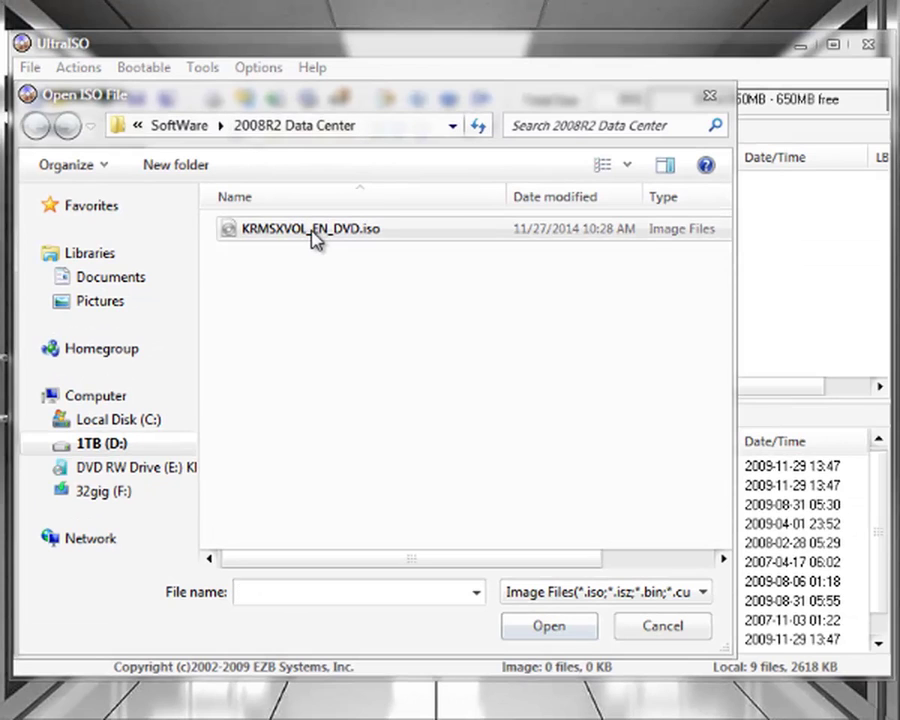
double_click(314, 232)
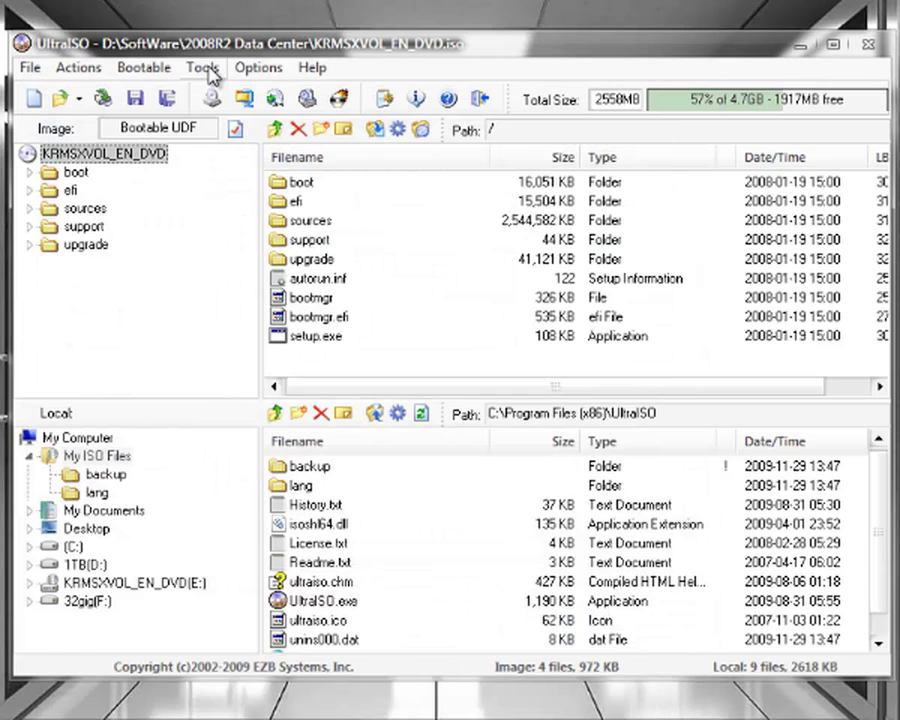
left_click(203, 68)
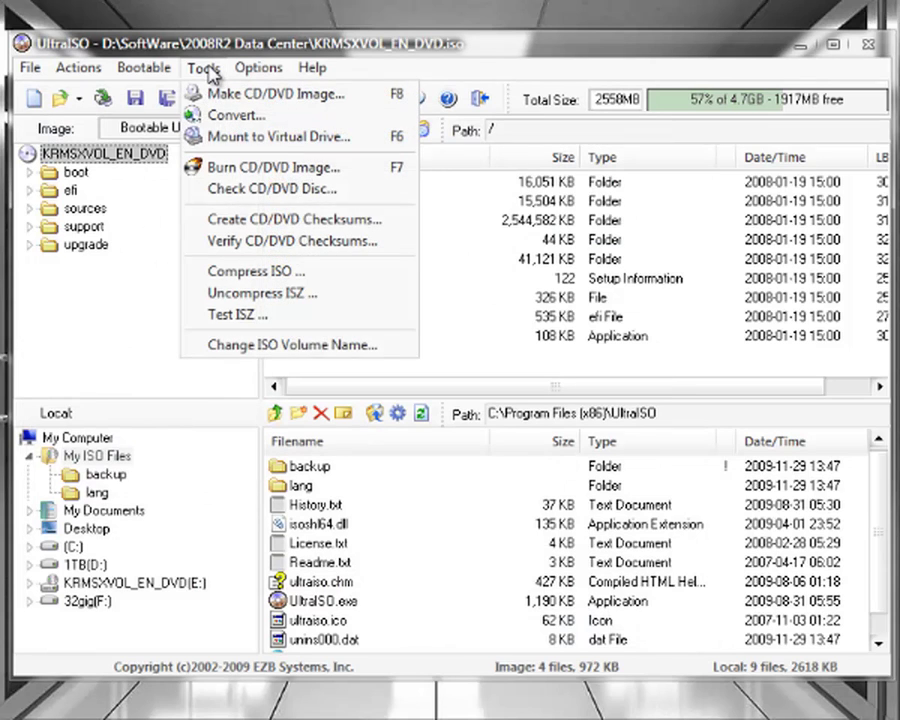
- Generate MD5 checksums for all 796 image files into KRMSXVOL_EN_DVD.iso.md5
mouse_move(42, 72)
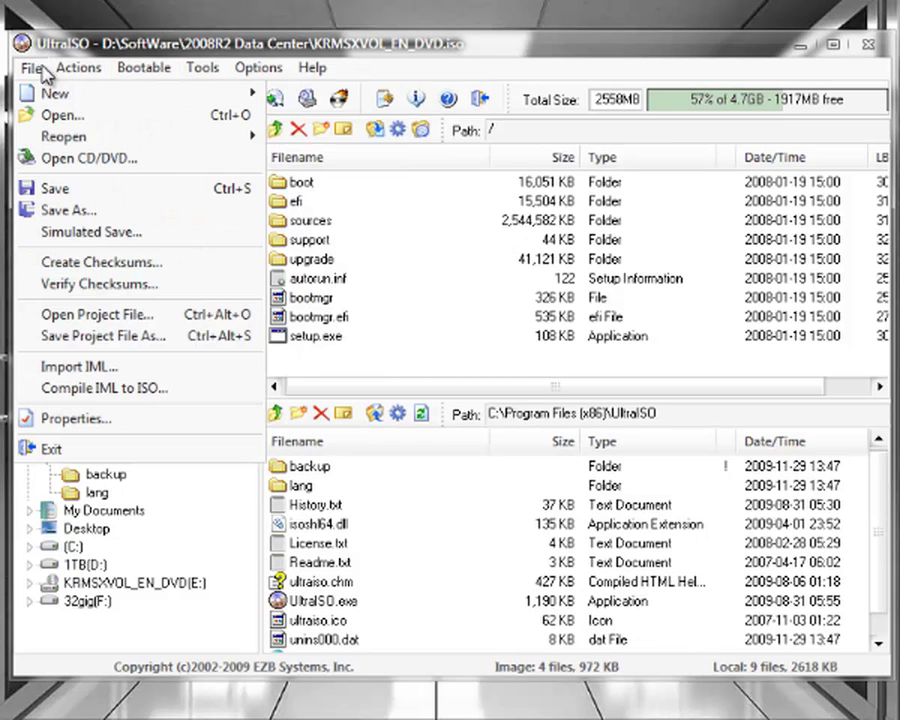
left_click(86, 263)
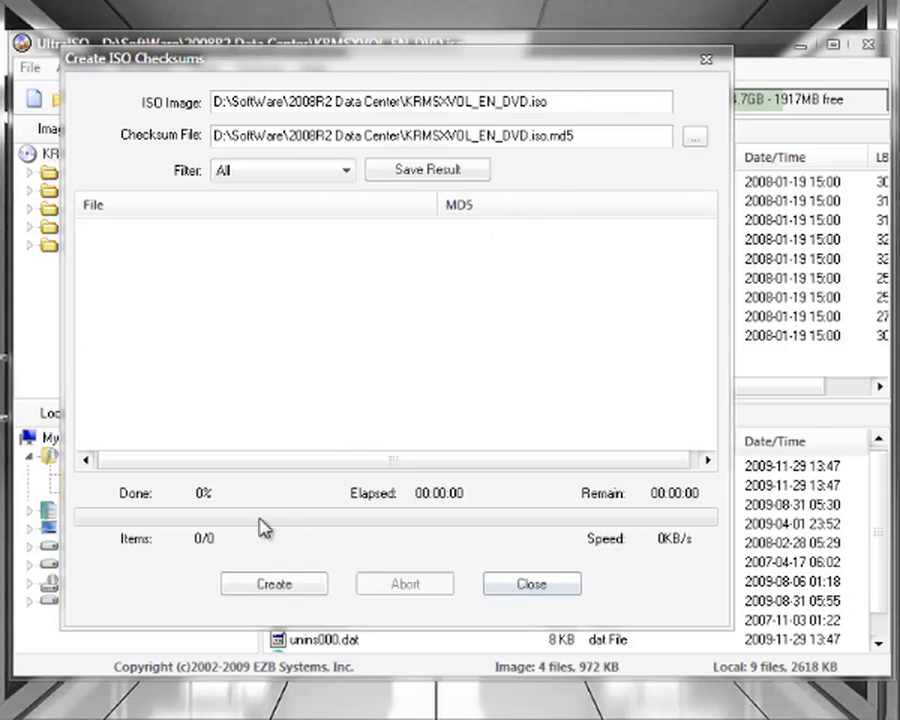
left_click(277, 587)
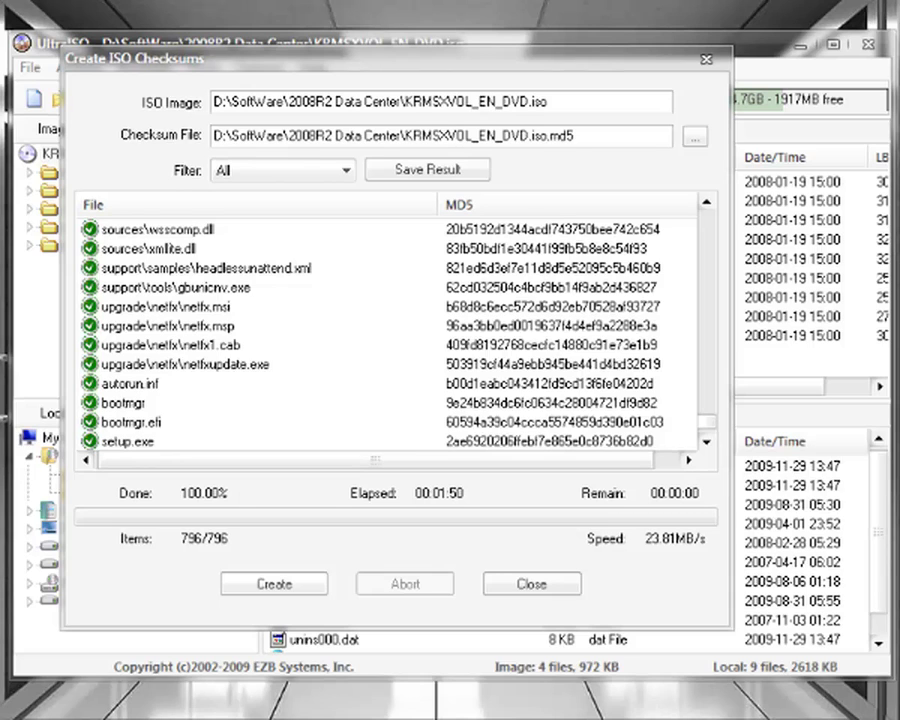
left_click(536, 590)
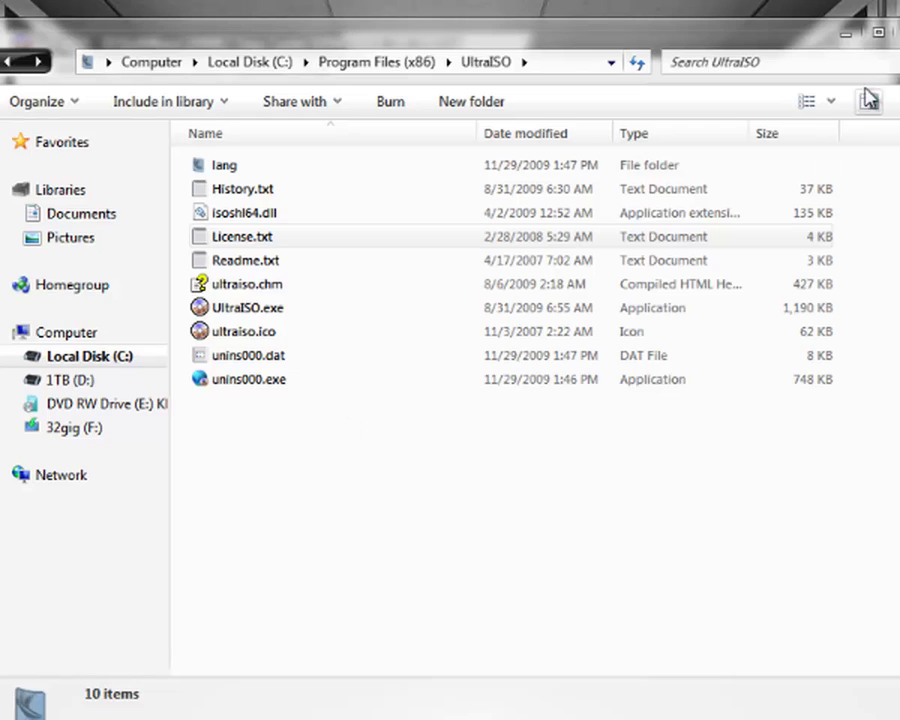
- Check that KRMSXVOL_EN_DVD.iso.md5 sits beside the ISO in the 2008R2 Data Center folder
left_click(848, 34)
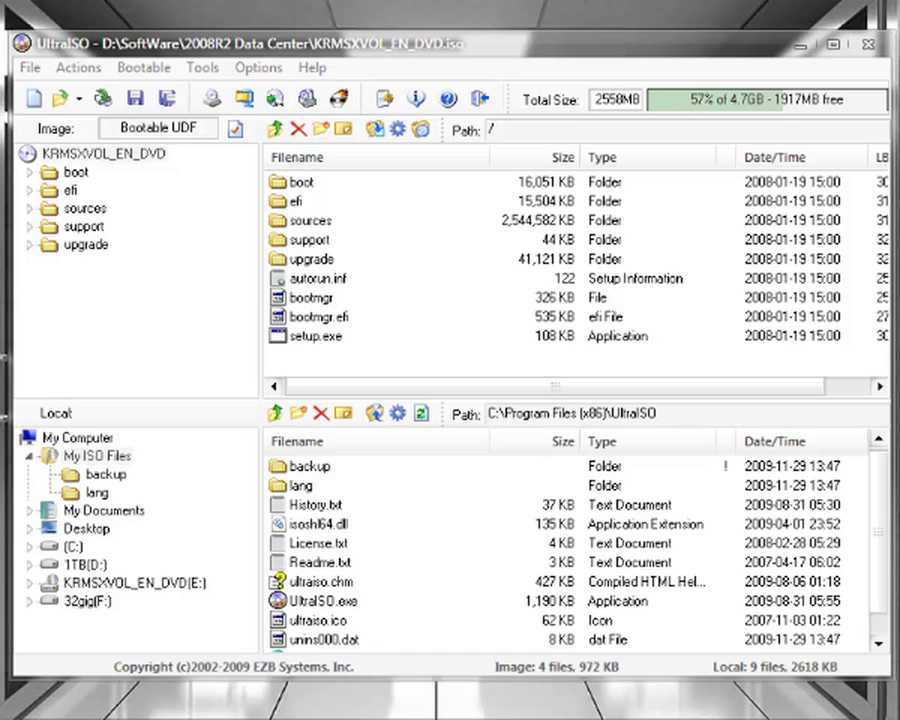
key("alt+Tab")
double_click(366, 287)
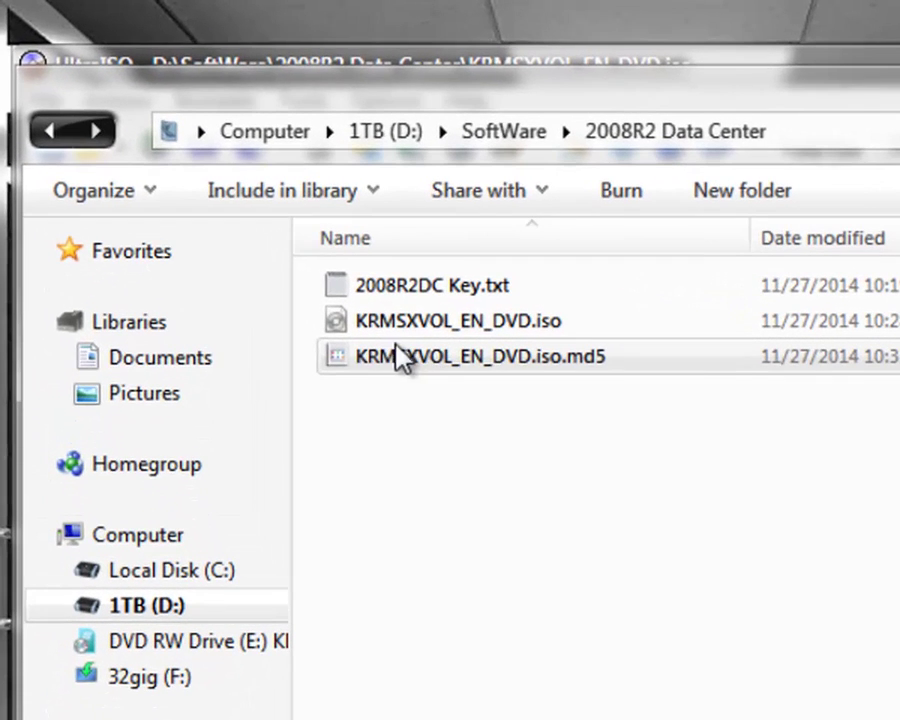
mouse_move(305, 249)
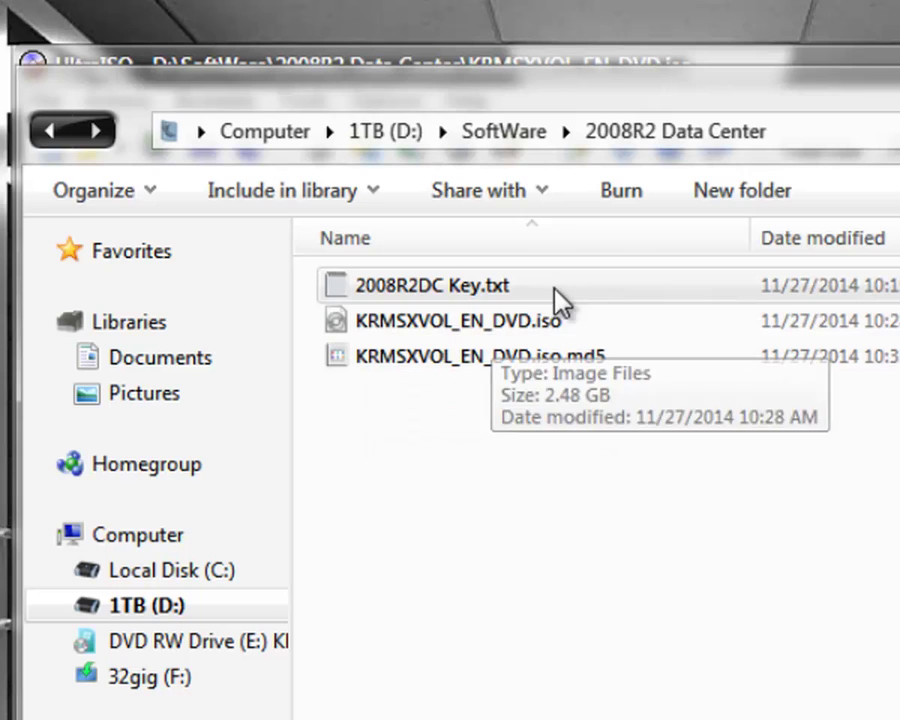
mouse_move(418, 297)
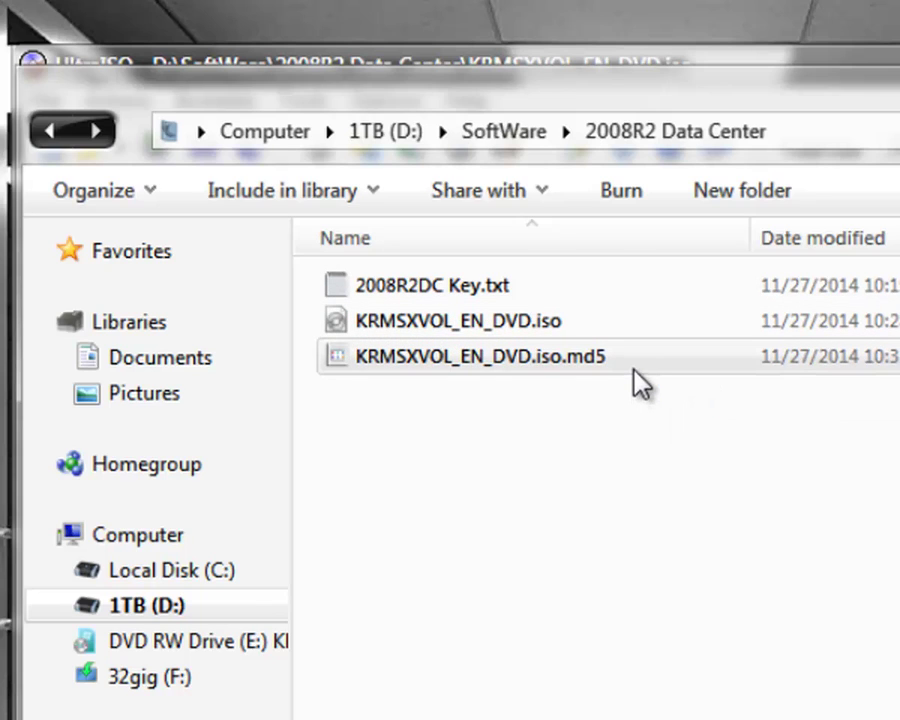
mouse_move(639, 382)
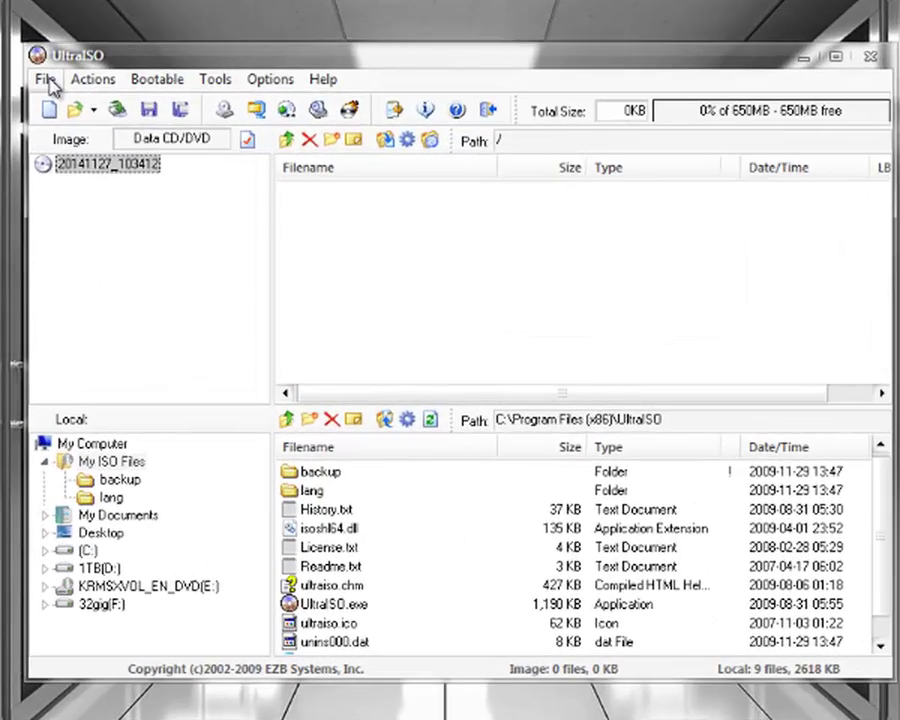
- Reopen KRMSXVOL_EN_DVD.iso from D:\SoftWare\2008R2 Data Center in UltraISO
left_click(46, 80)
left_click(74, 122)
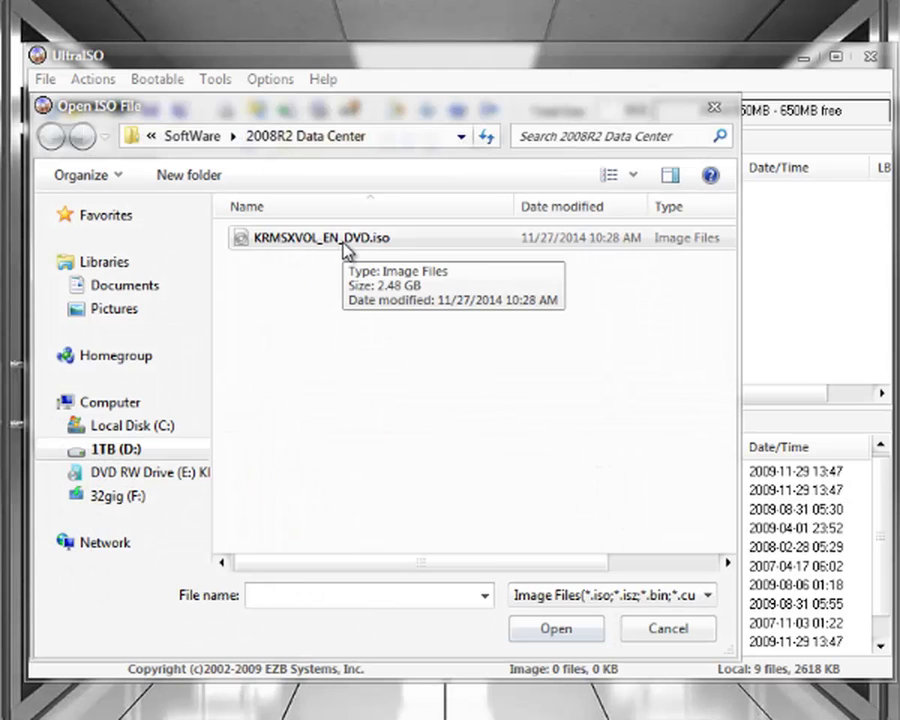
double_click(344, 240)
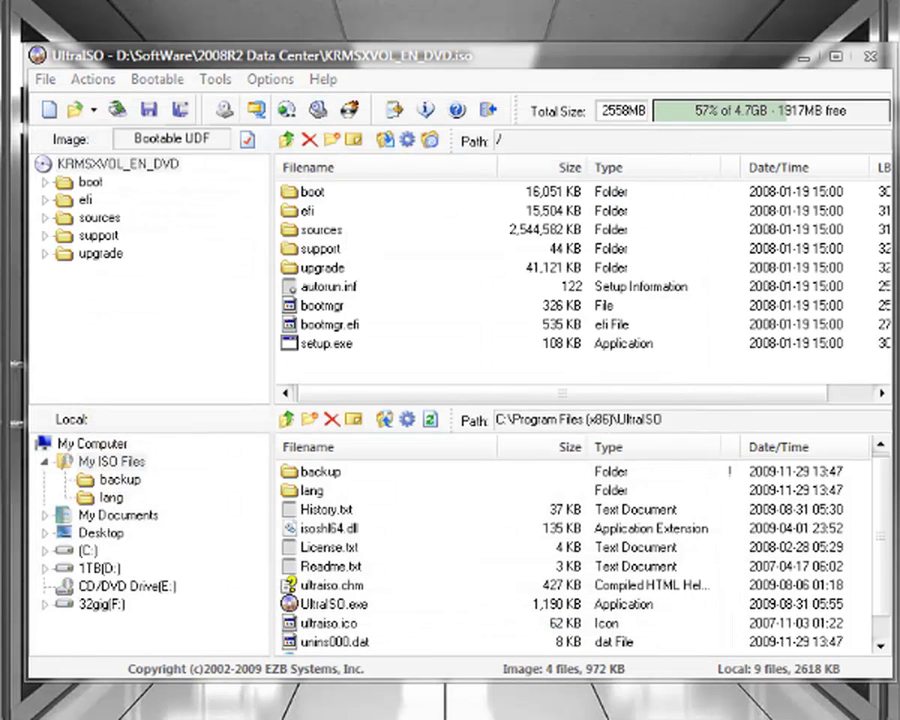
left_click(45, 80)
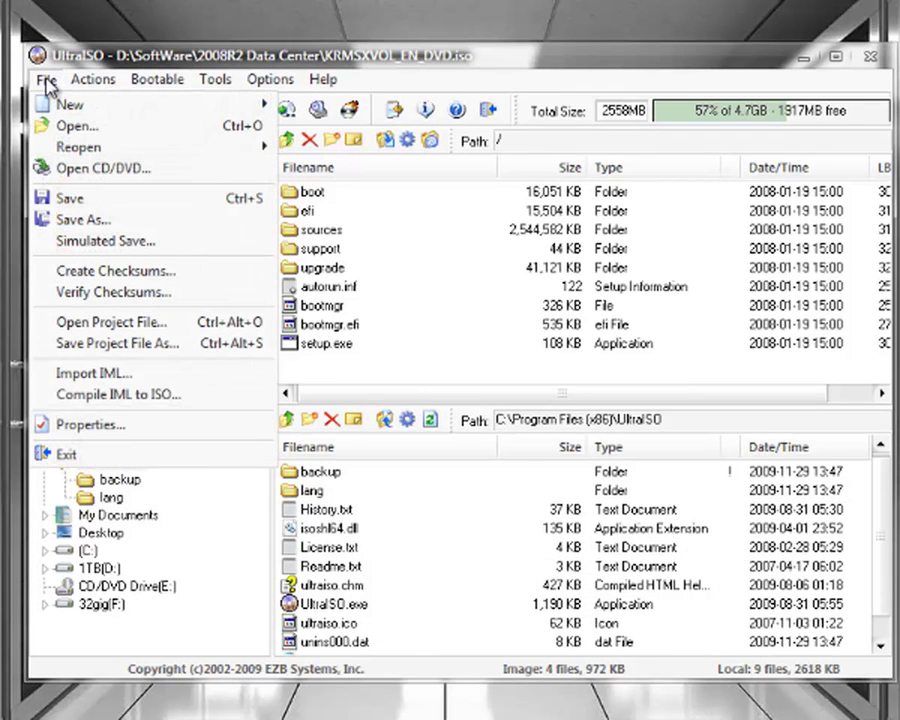
- Verify the ISO against its MD5 file, confirming 796/796 files match, then close the results
left_click(112, 295)
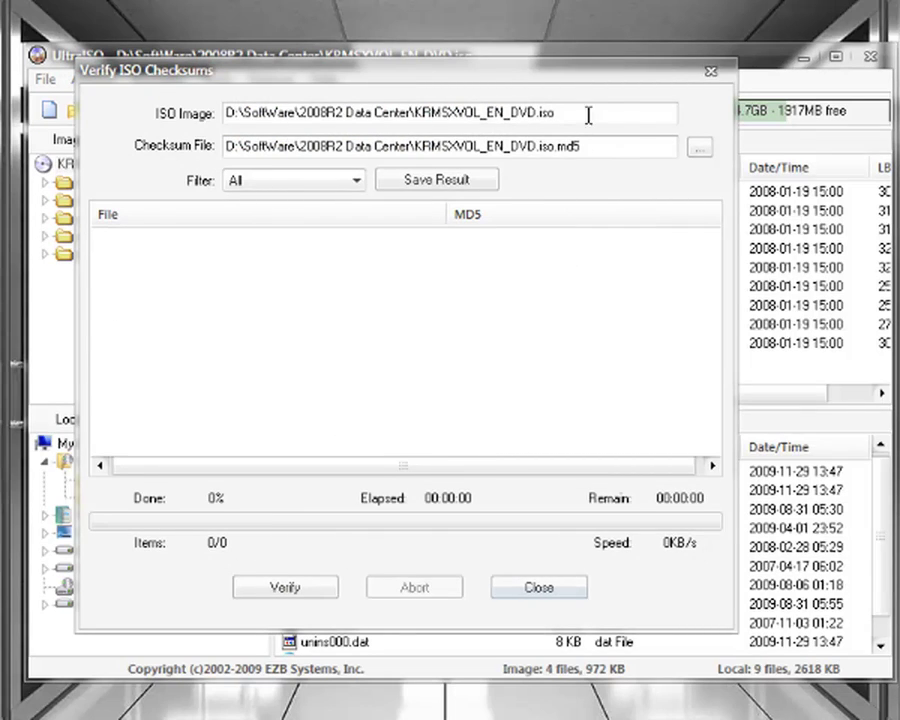
left_click(302, 589)
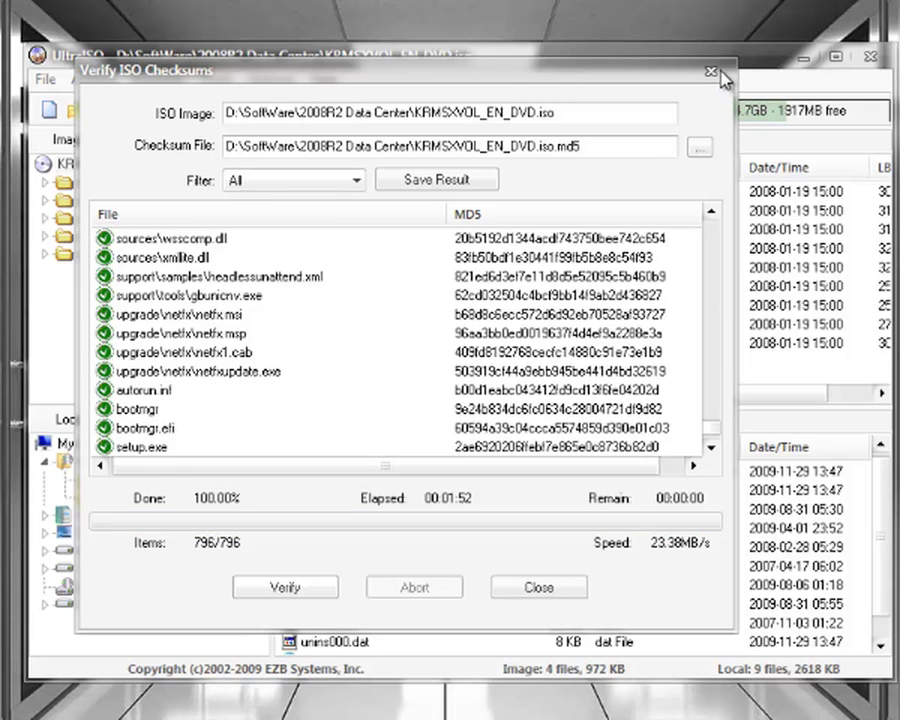
left_click(711, 71)
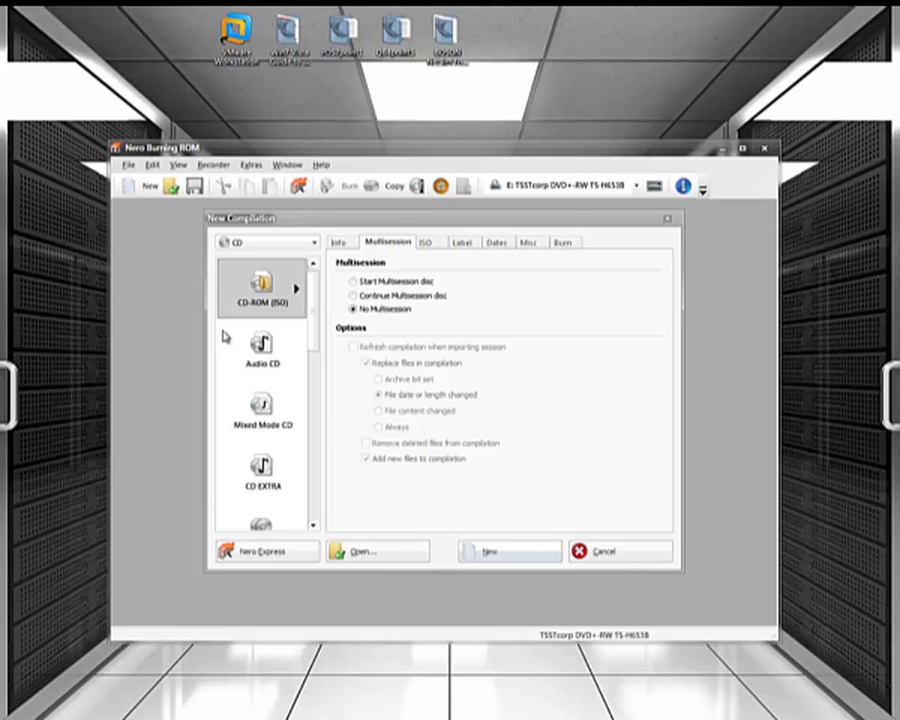
- Switch the new compilation from CD to DVD and choose DVD Copy
left_click(315, 245)
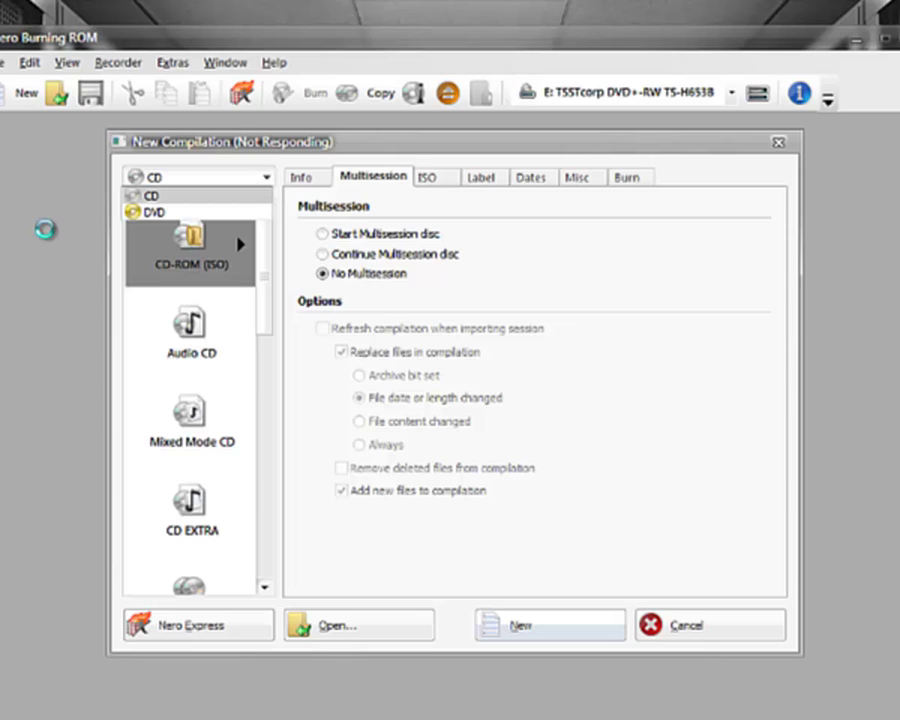
left_click(265, 177)
left_click(178, 212)
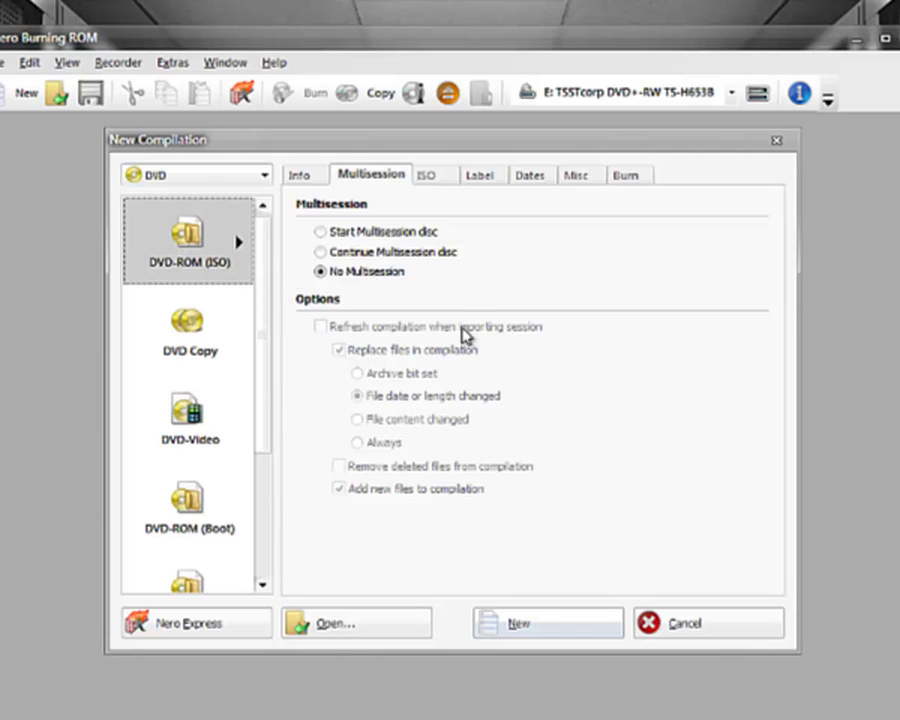
left_click(190, 335)
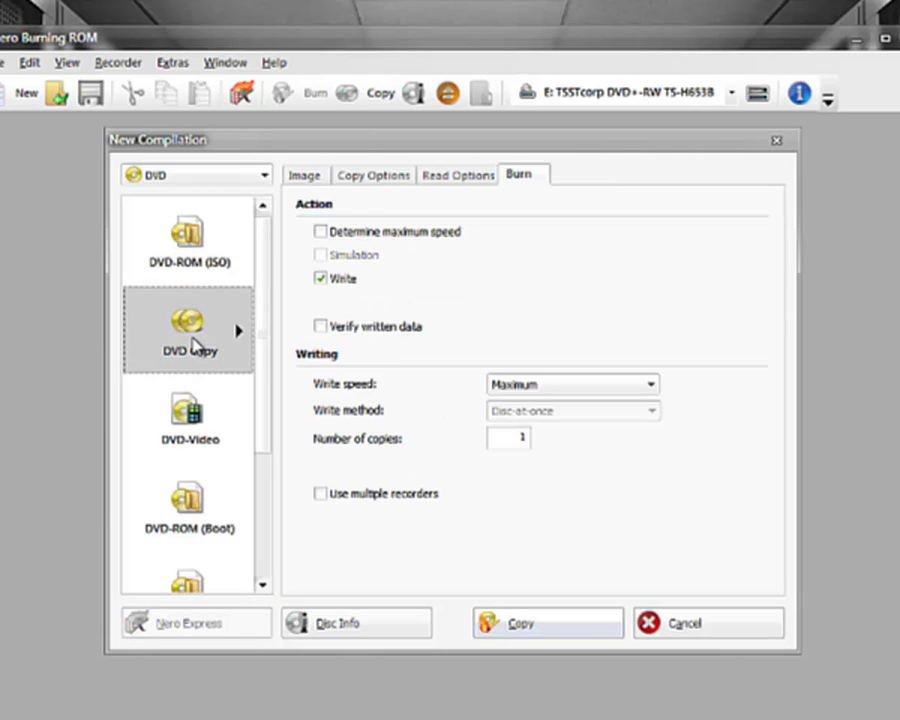
- Confirm source drive E: under Copy Options and copy the DVD to an image file
left_click(397, 179)
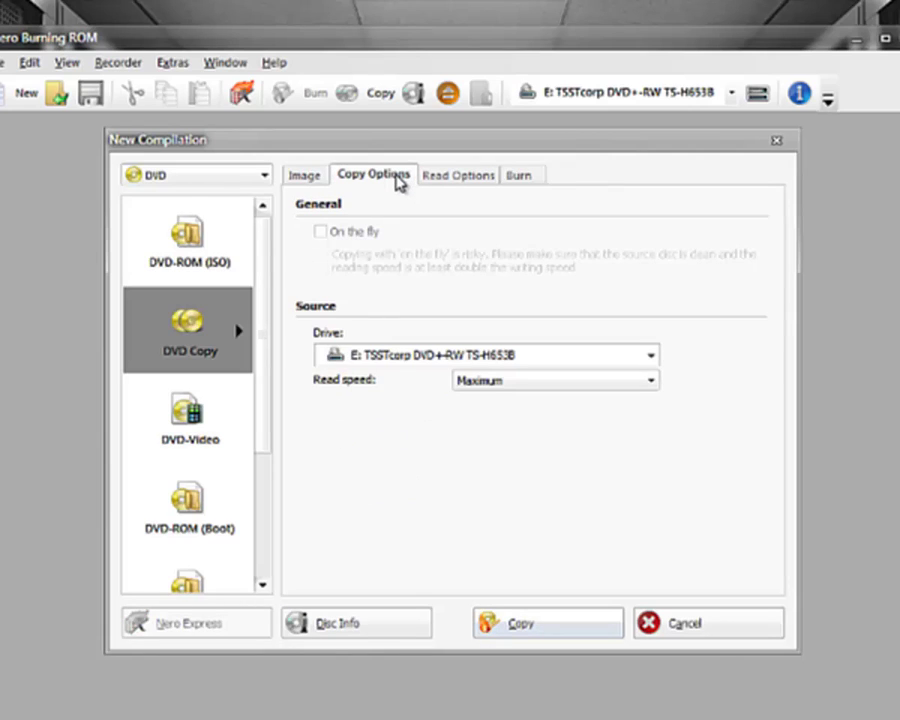
left_click(541, 630)
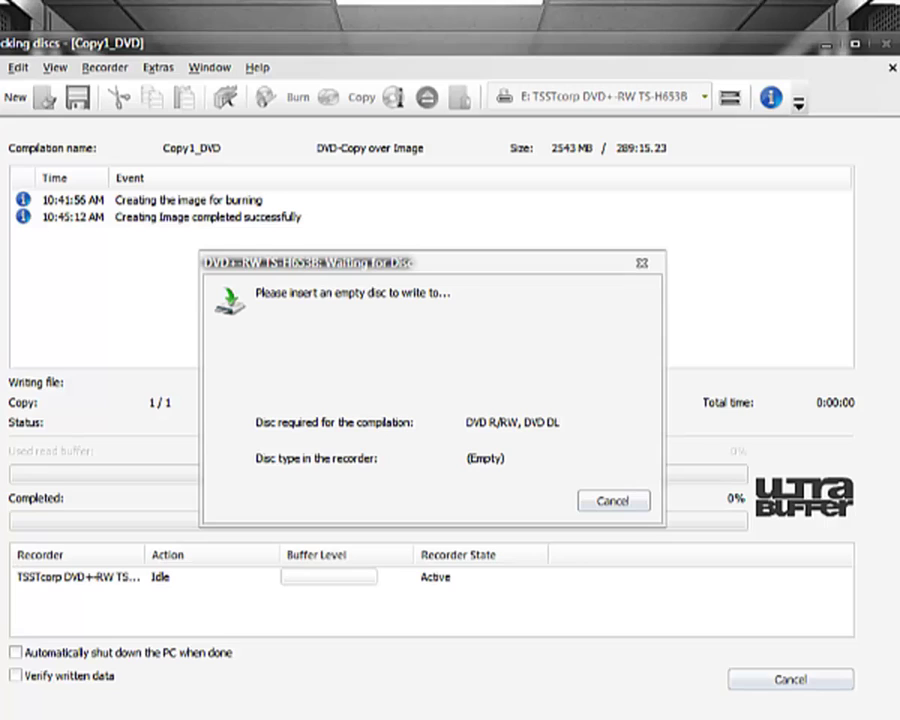
- In Documents, try renaming TempImage.nrg to 2008R2DC.nrg
key("alt+Tab")
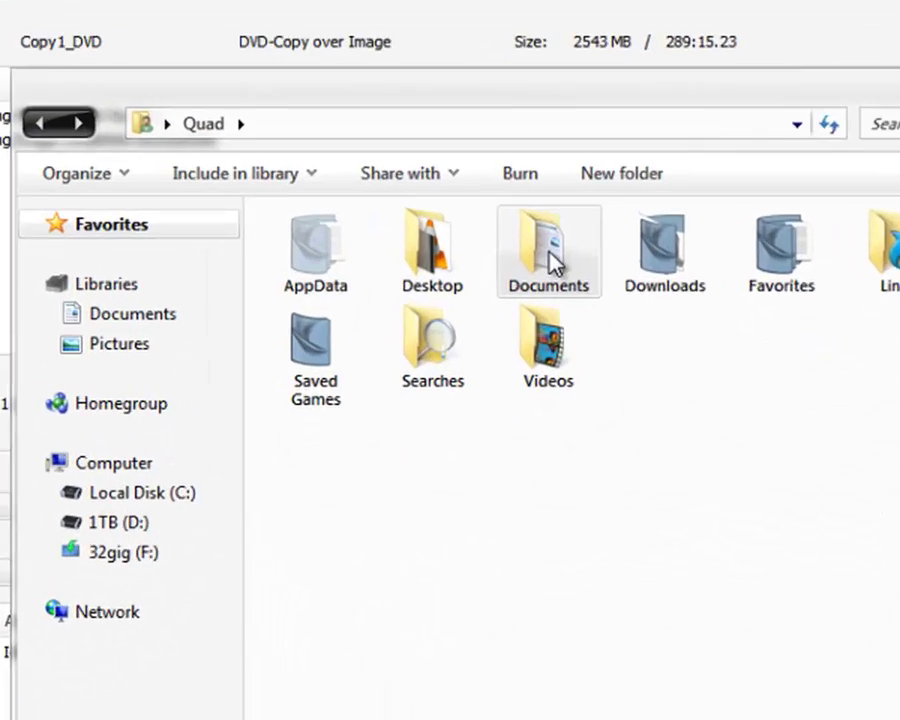
double_click(555, 265)
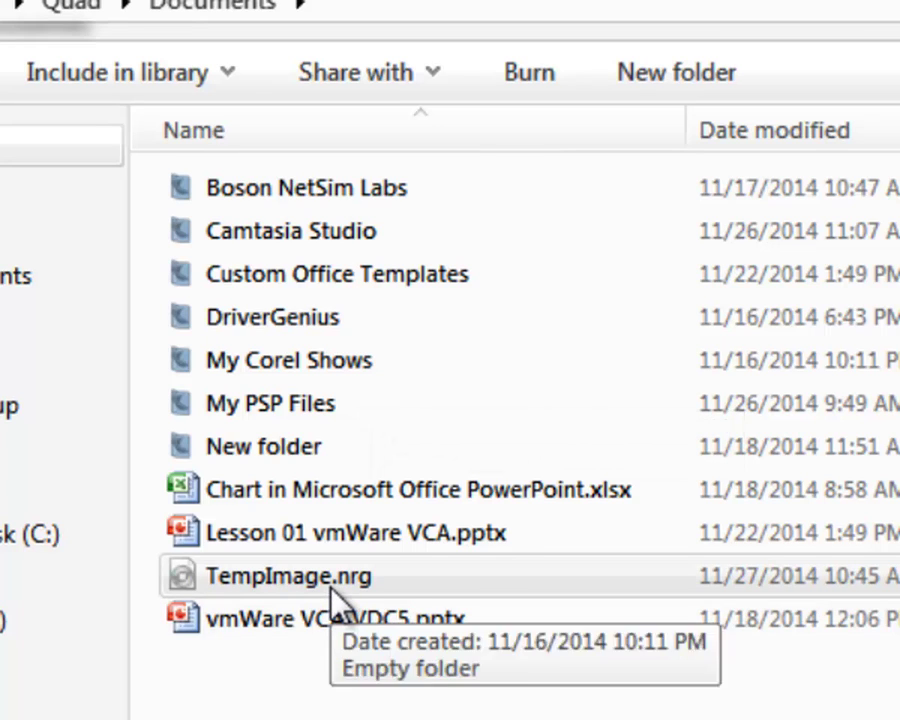
right_click(310, 586)
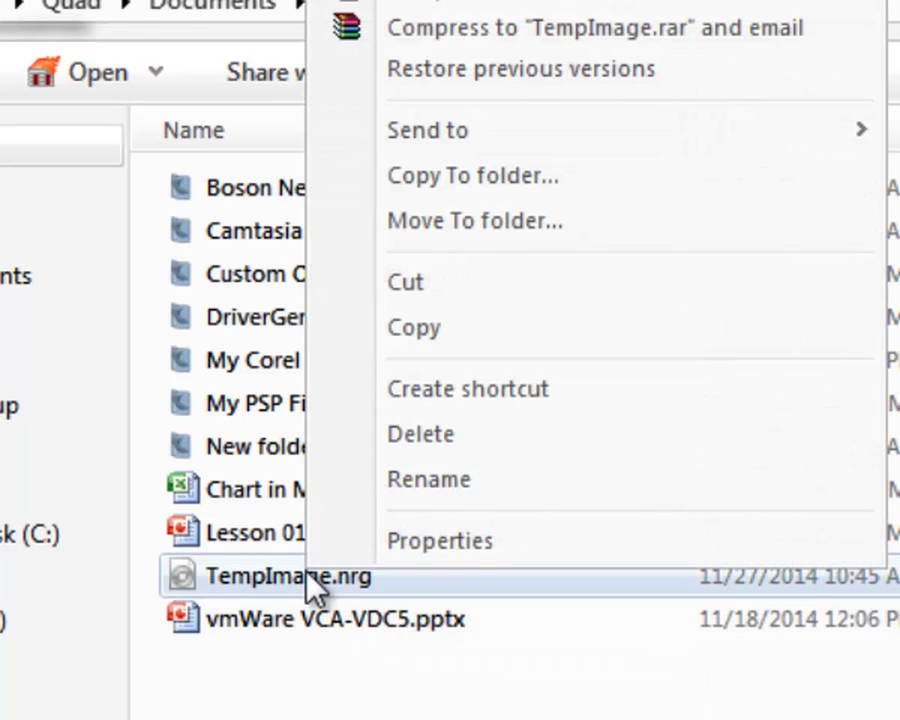
left_click(474, 484)
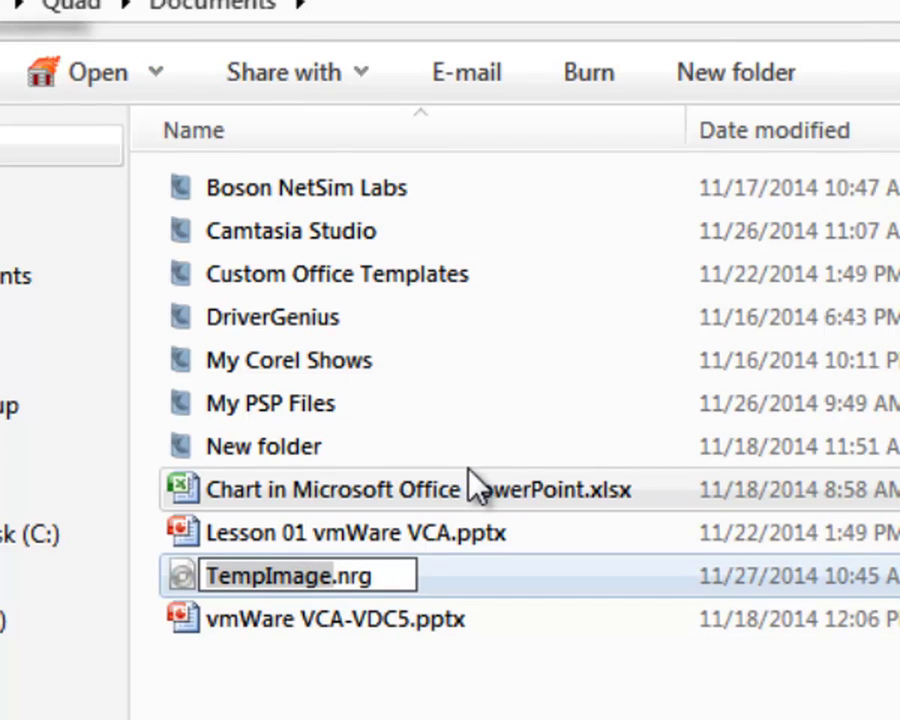
key("ctrl+a")
key("BackSpace")
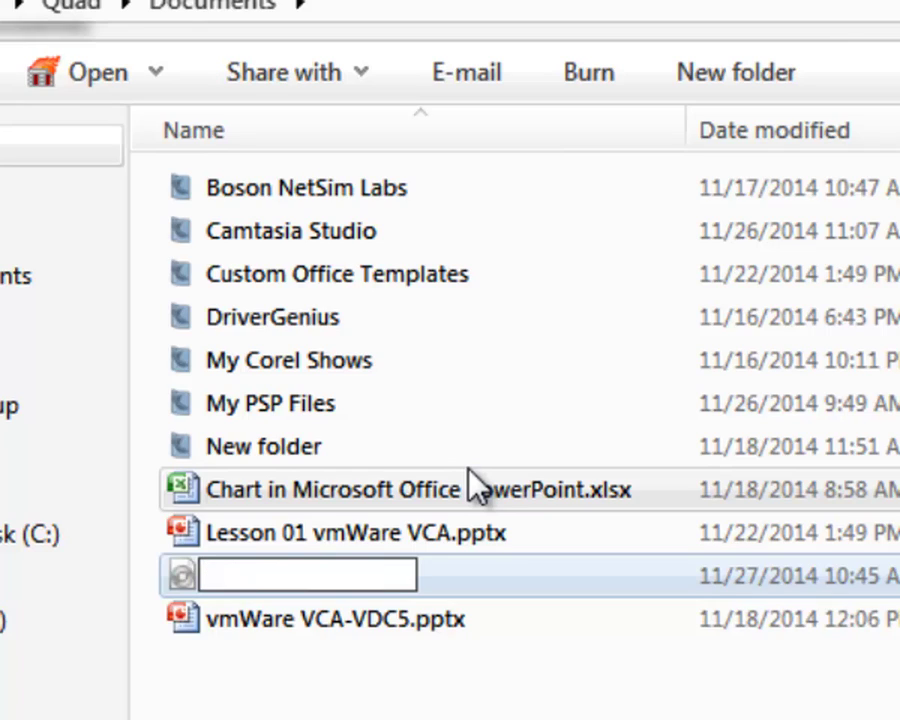
type("200.nrg8R@")
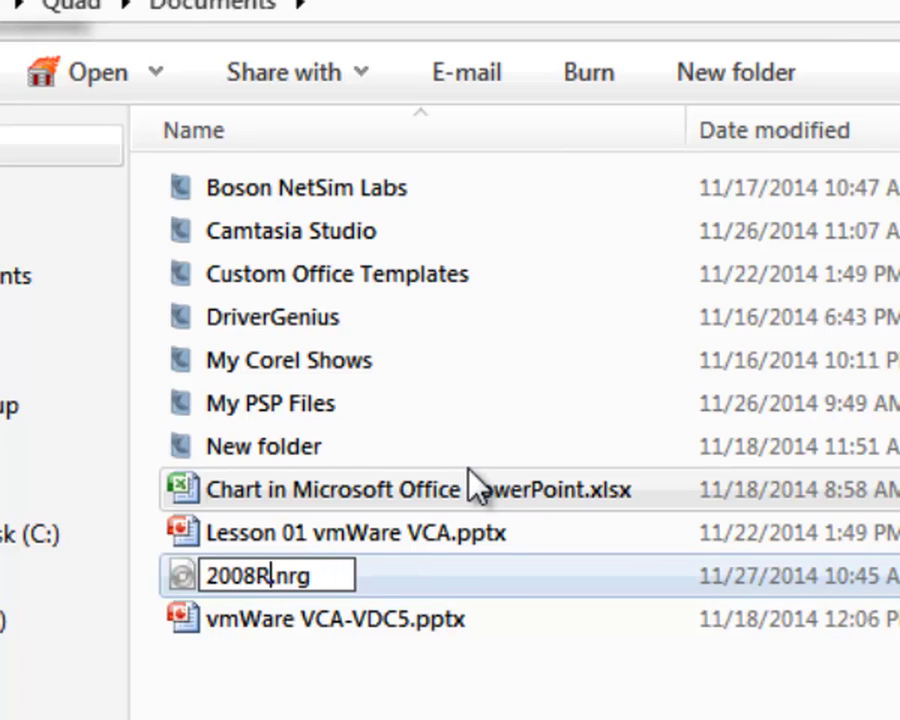
key("BackSpace")
key("BackSpace")
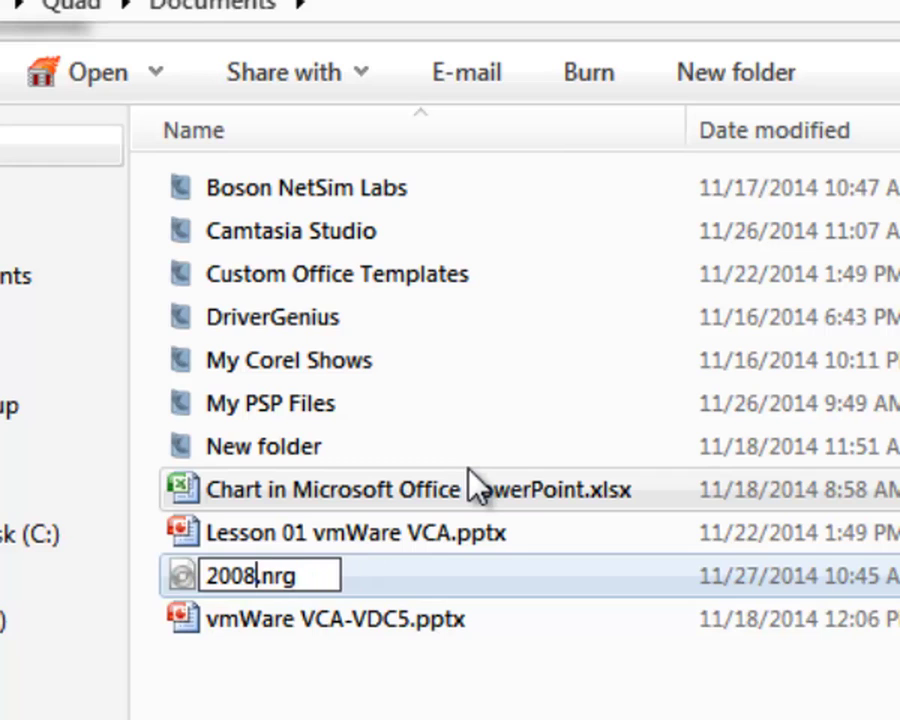
type("R2DC")
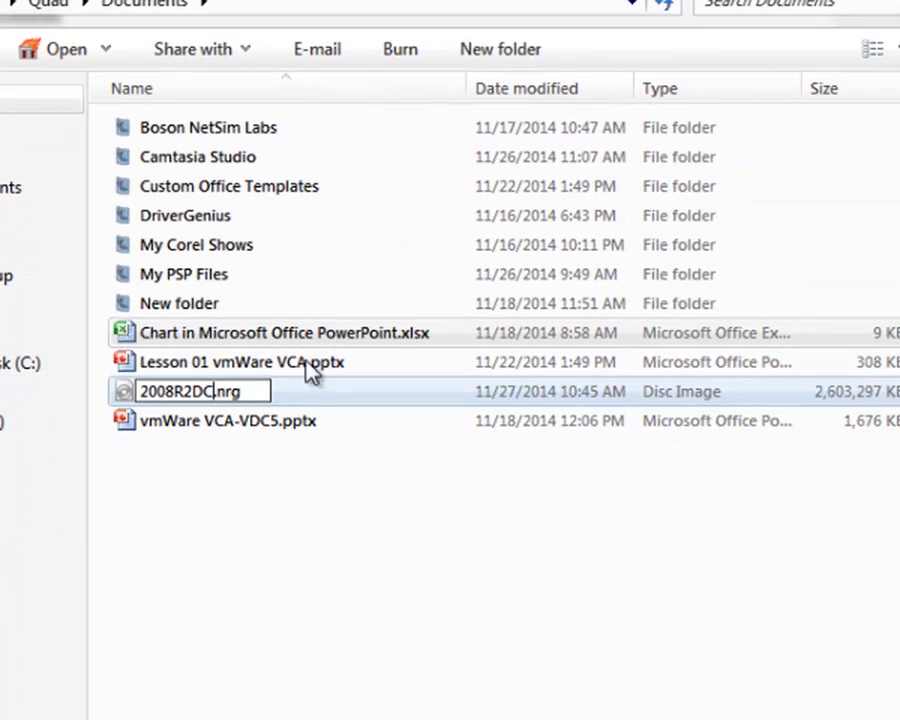
key("Return")
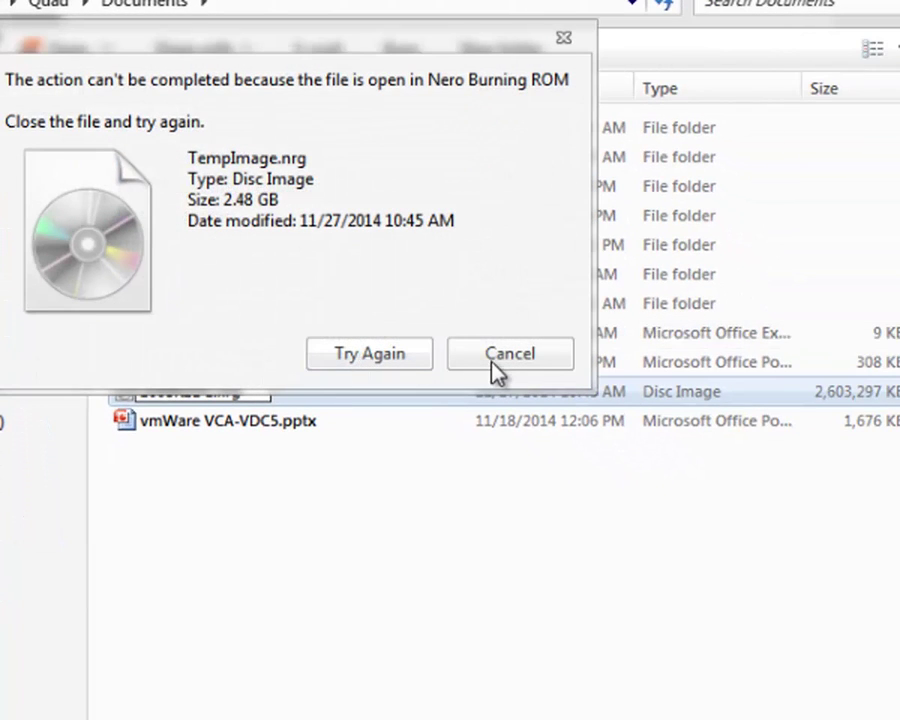
- Dismiss the file-in-use error and copy TempImage.nrg instead
left_click(497, 368)
right_click(205, 396)
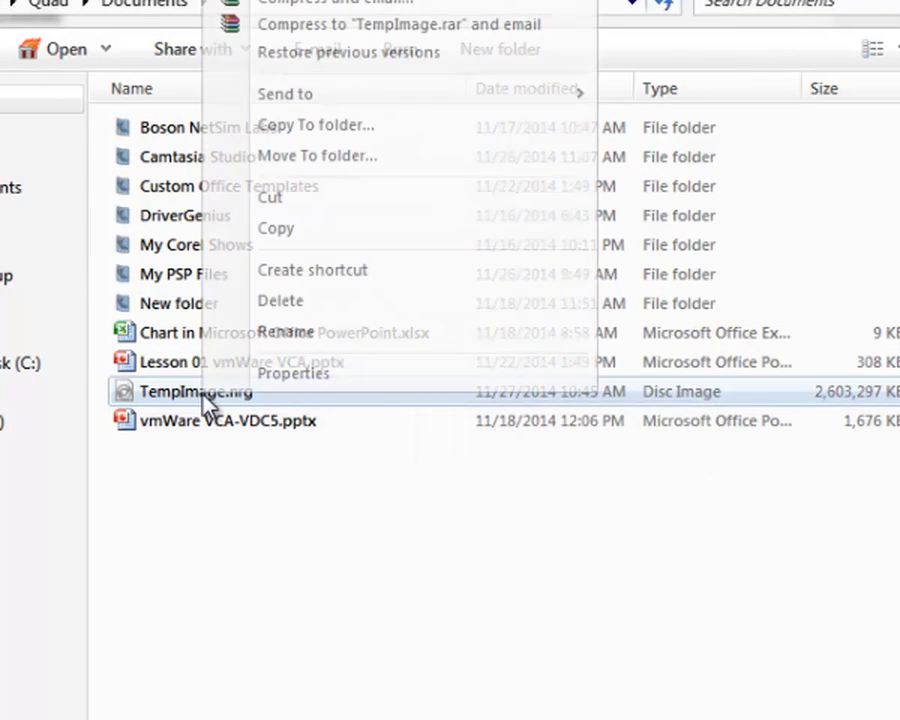
left_click(288, 232)
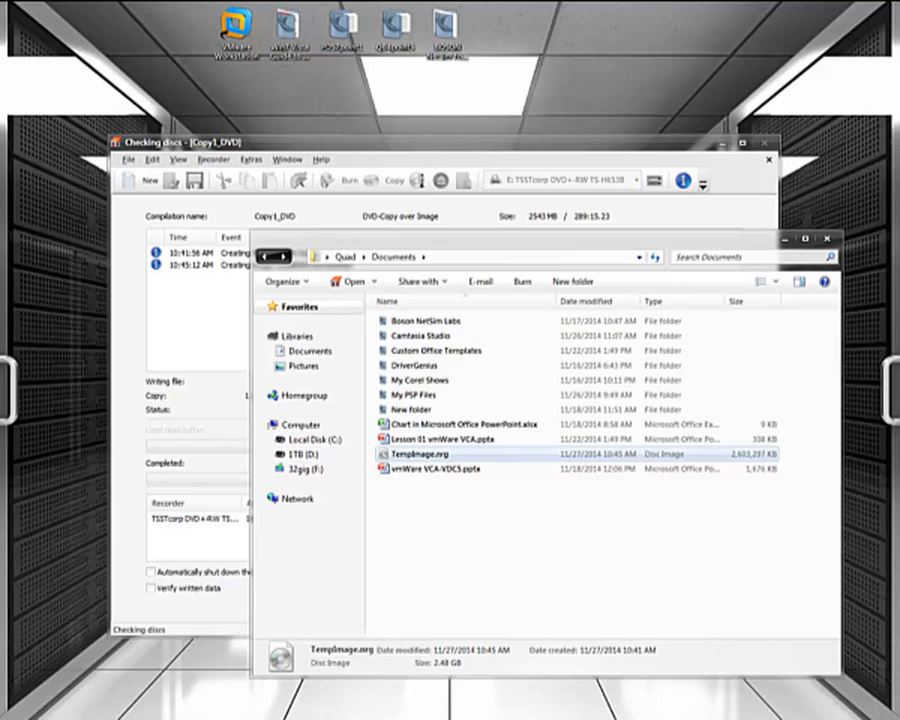
- Paste the copied TempImage.nrg into D:\SoftWare\2008R2 Data Center
key("super+e")
double_click(577, 361)
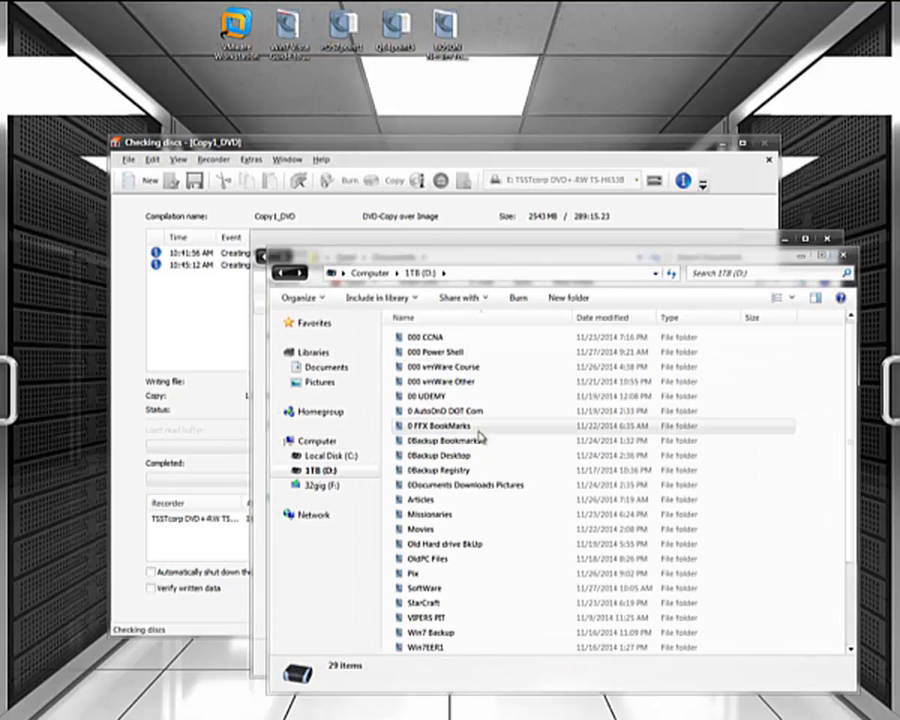
double_click(425, 589)
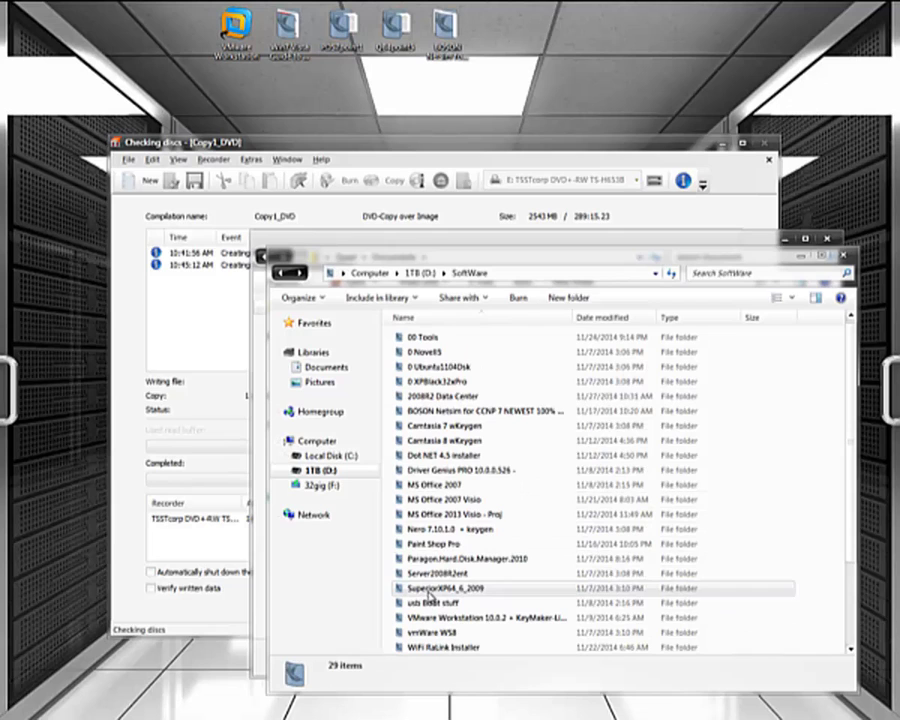
right_click(428, 402)
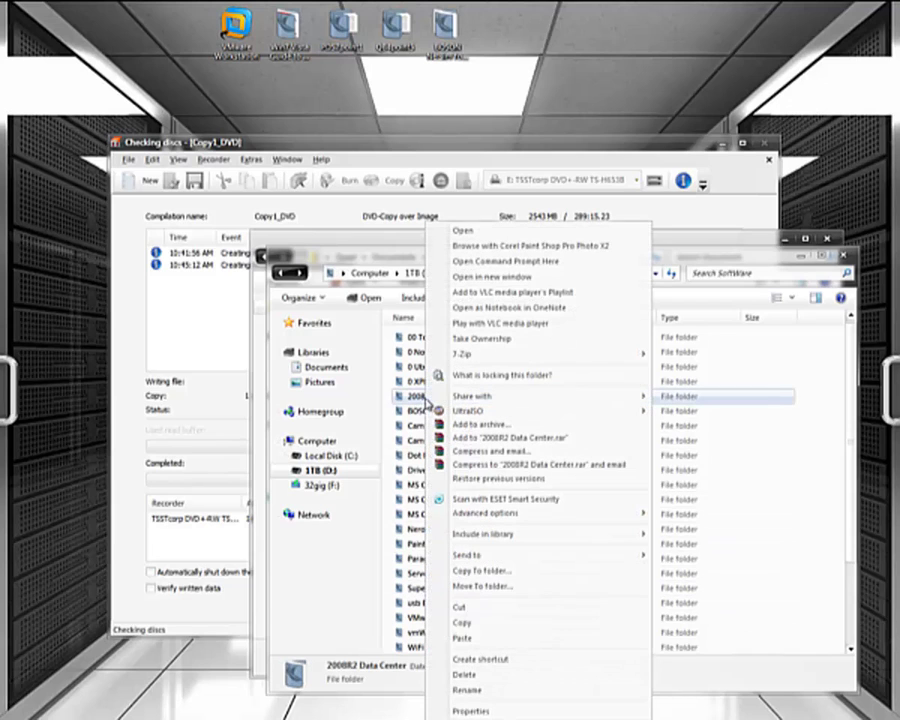
left_click(490, 639)
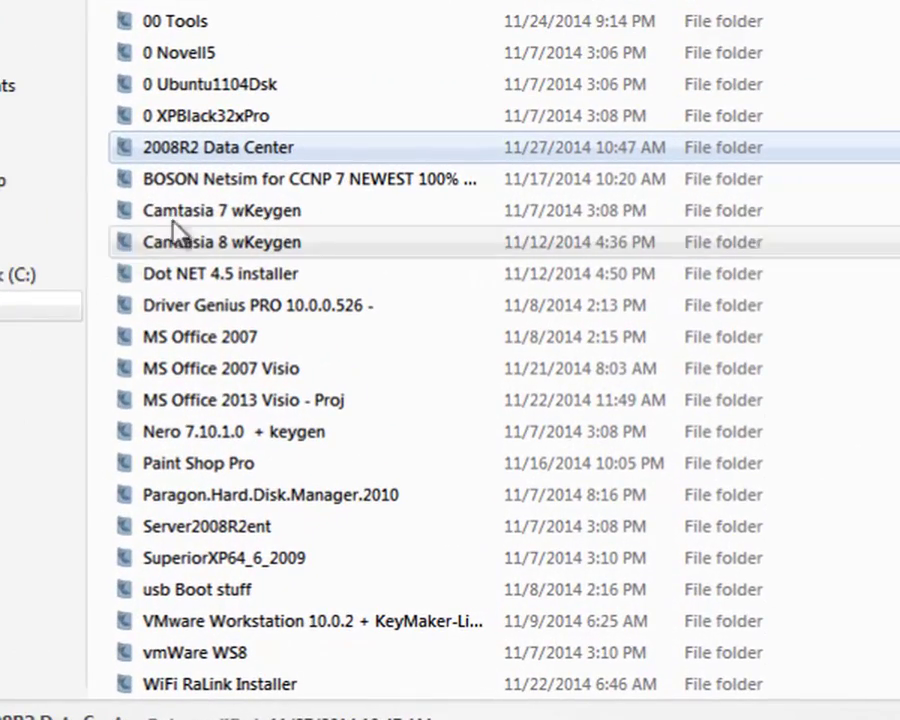
- Inside 2008R2 Data Center, rename the copied TempImage.nrg to 2008R2DC.nrg
double_click(228, 149)
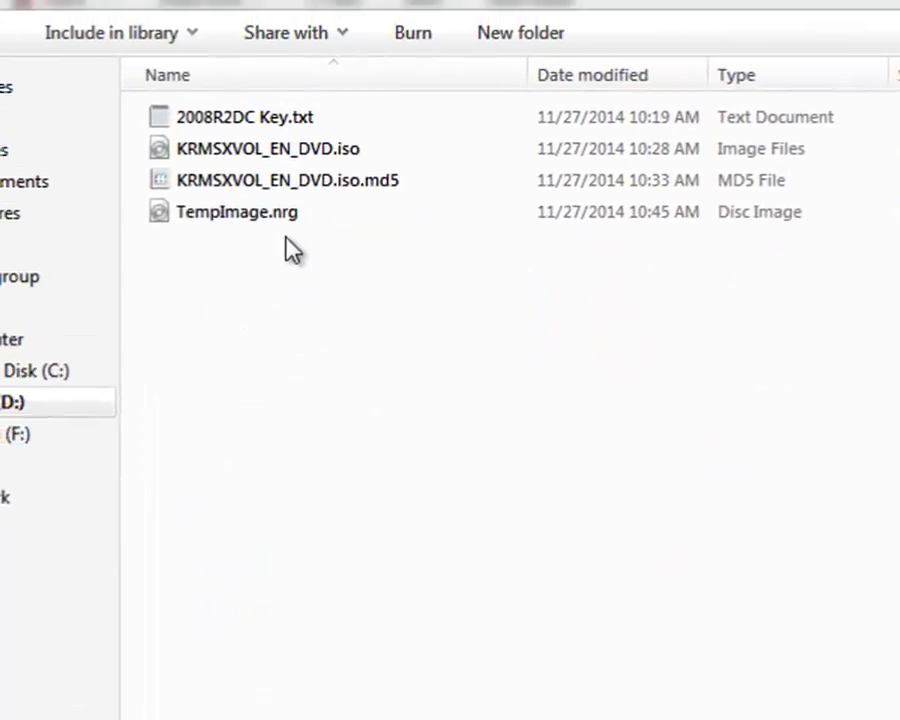
right_click(235, 212)
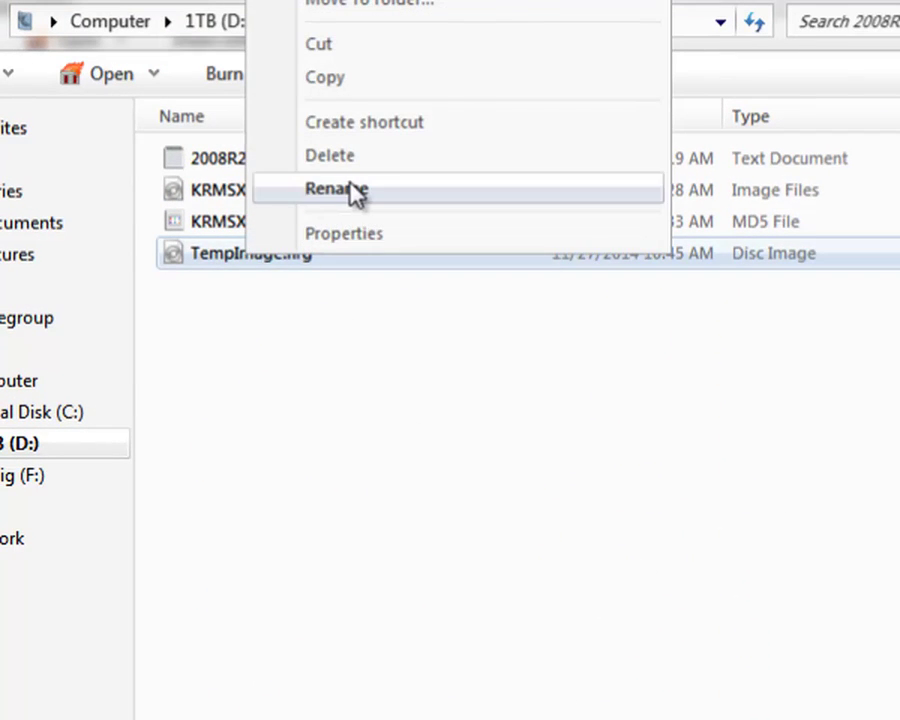
left_click(337, 189)
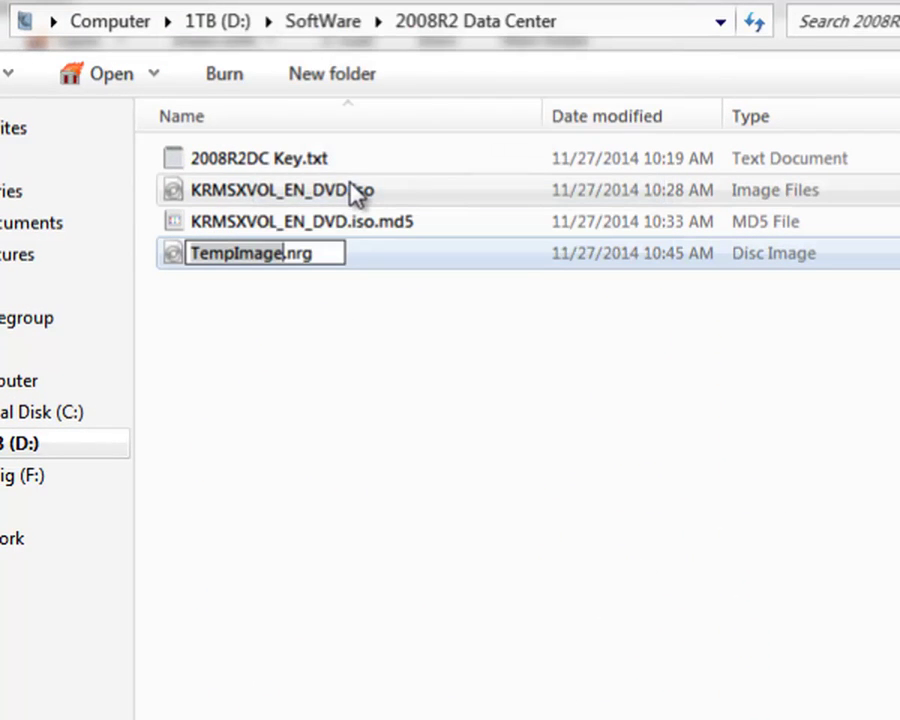
type("2008R2")
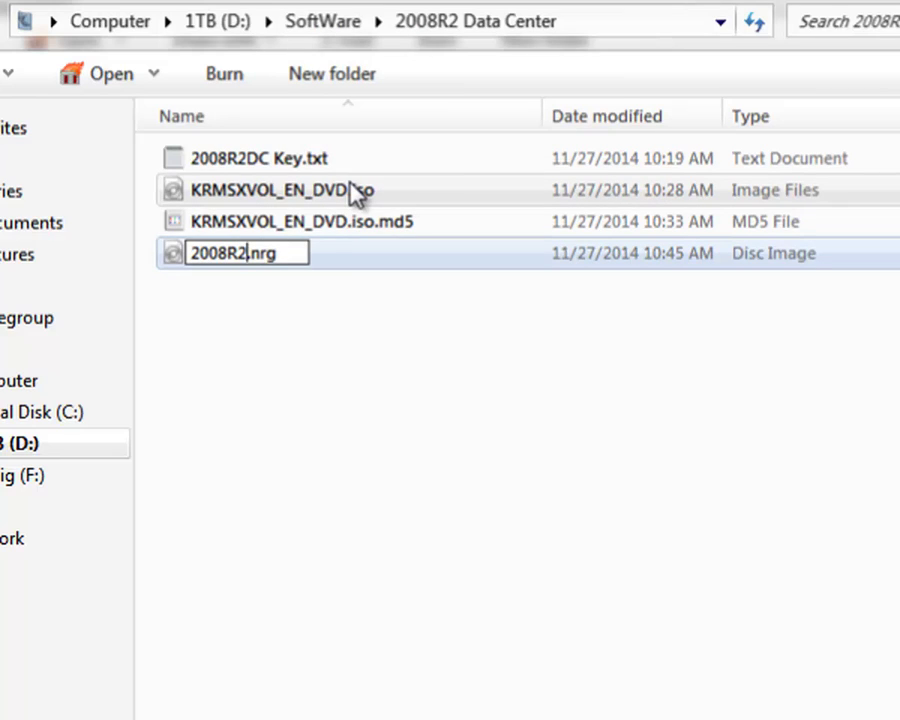
type("DC")
key("Return")
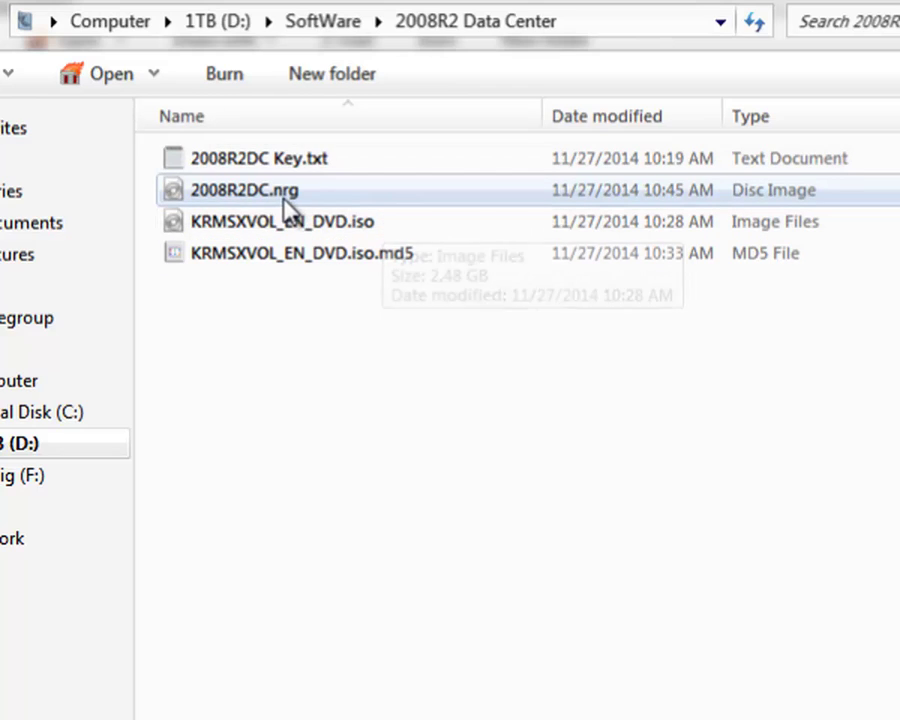
mouse_move(285, 200)
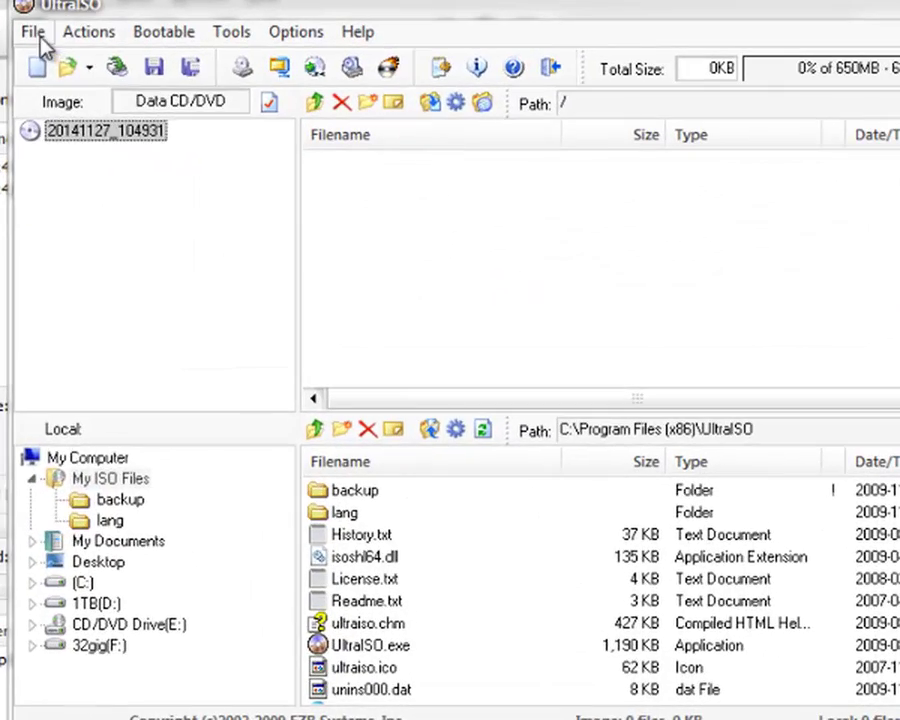
- Open 2008R2DC.nrg and bring up Create Checksums targeting 2008R2DC.nrg.md5
left_click(36, 34)
left_click(56, 86)
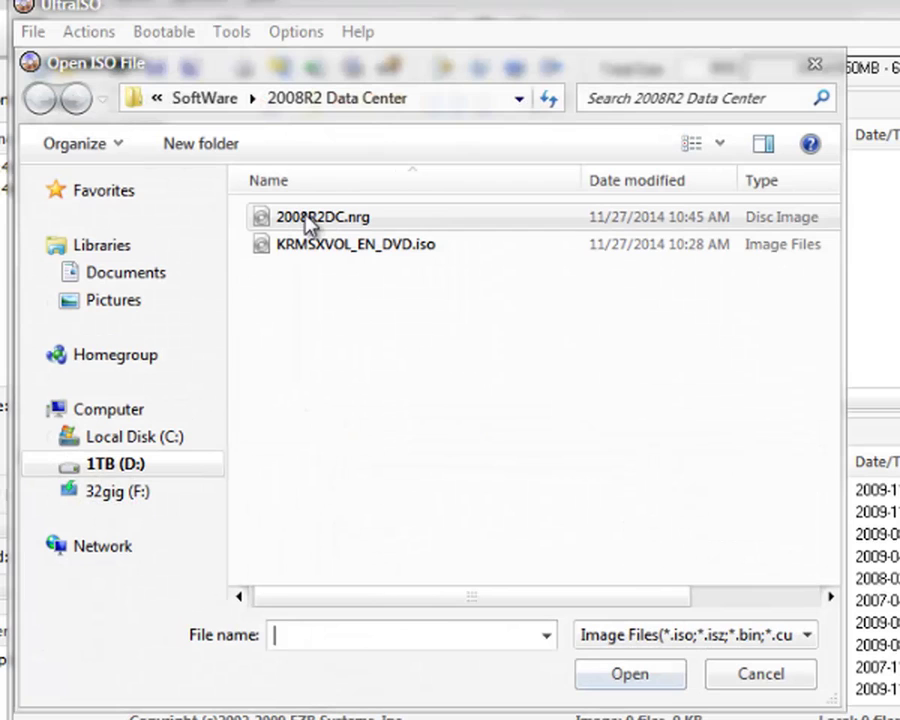
double_click(311, 222)
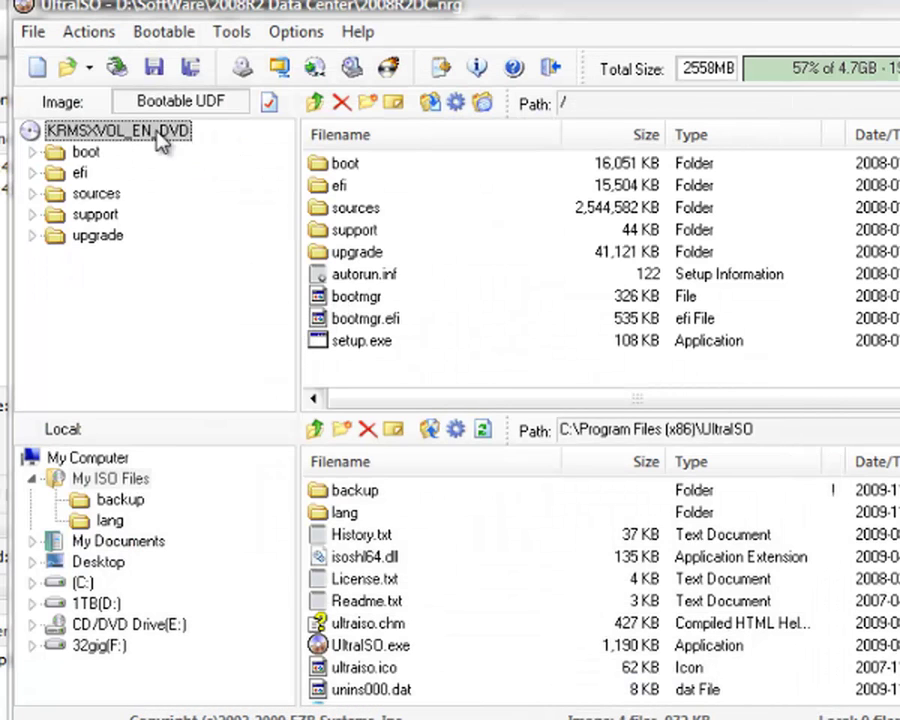
left_click(30, 34)
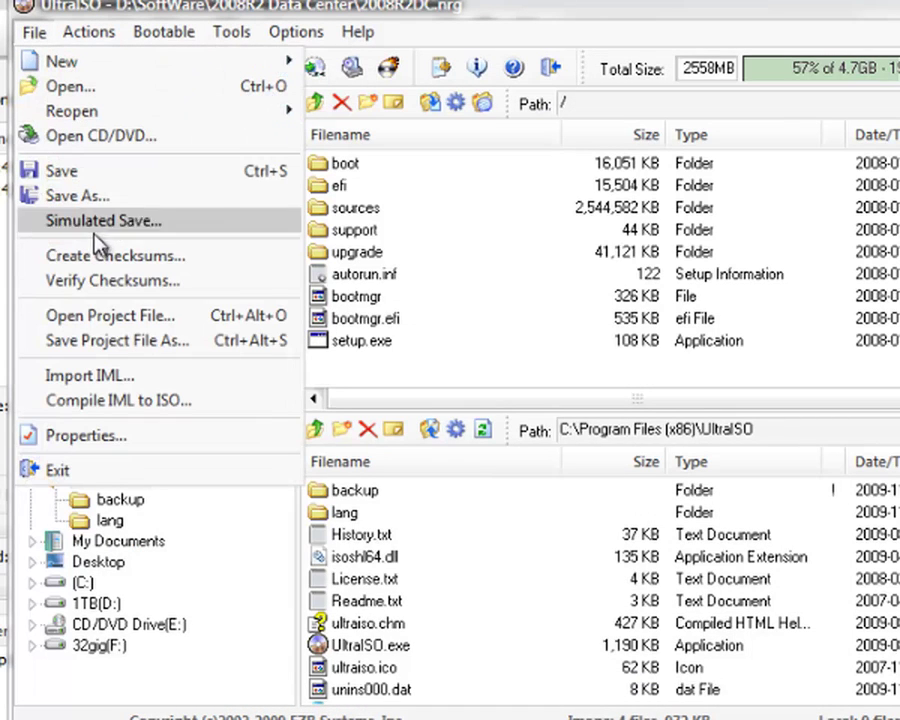
left_click(95, 257)
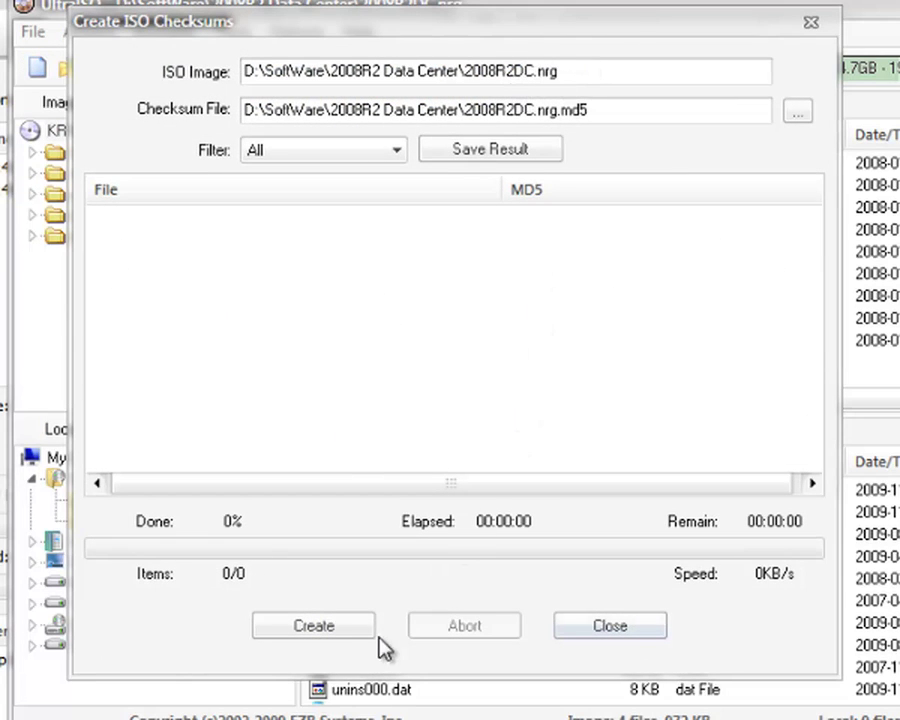
- Create MD5 checksums for all 796 files, then close the checksum dialog
left_click(333, 633)
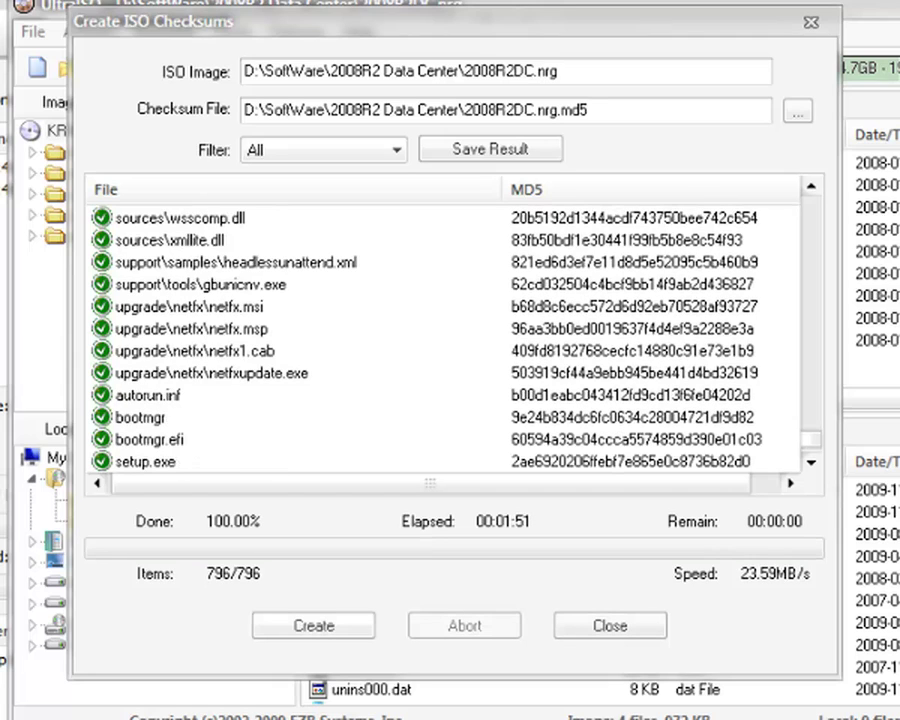
left_click(811, 21)
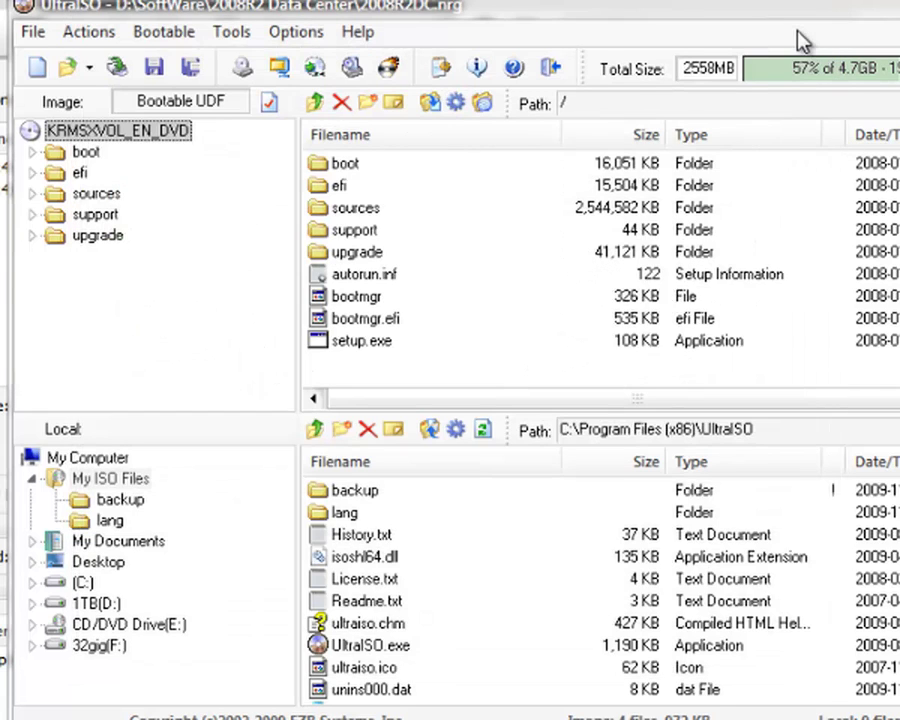